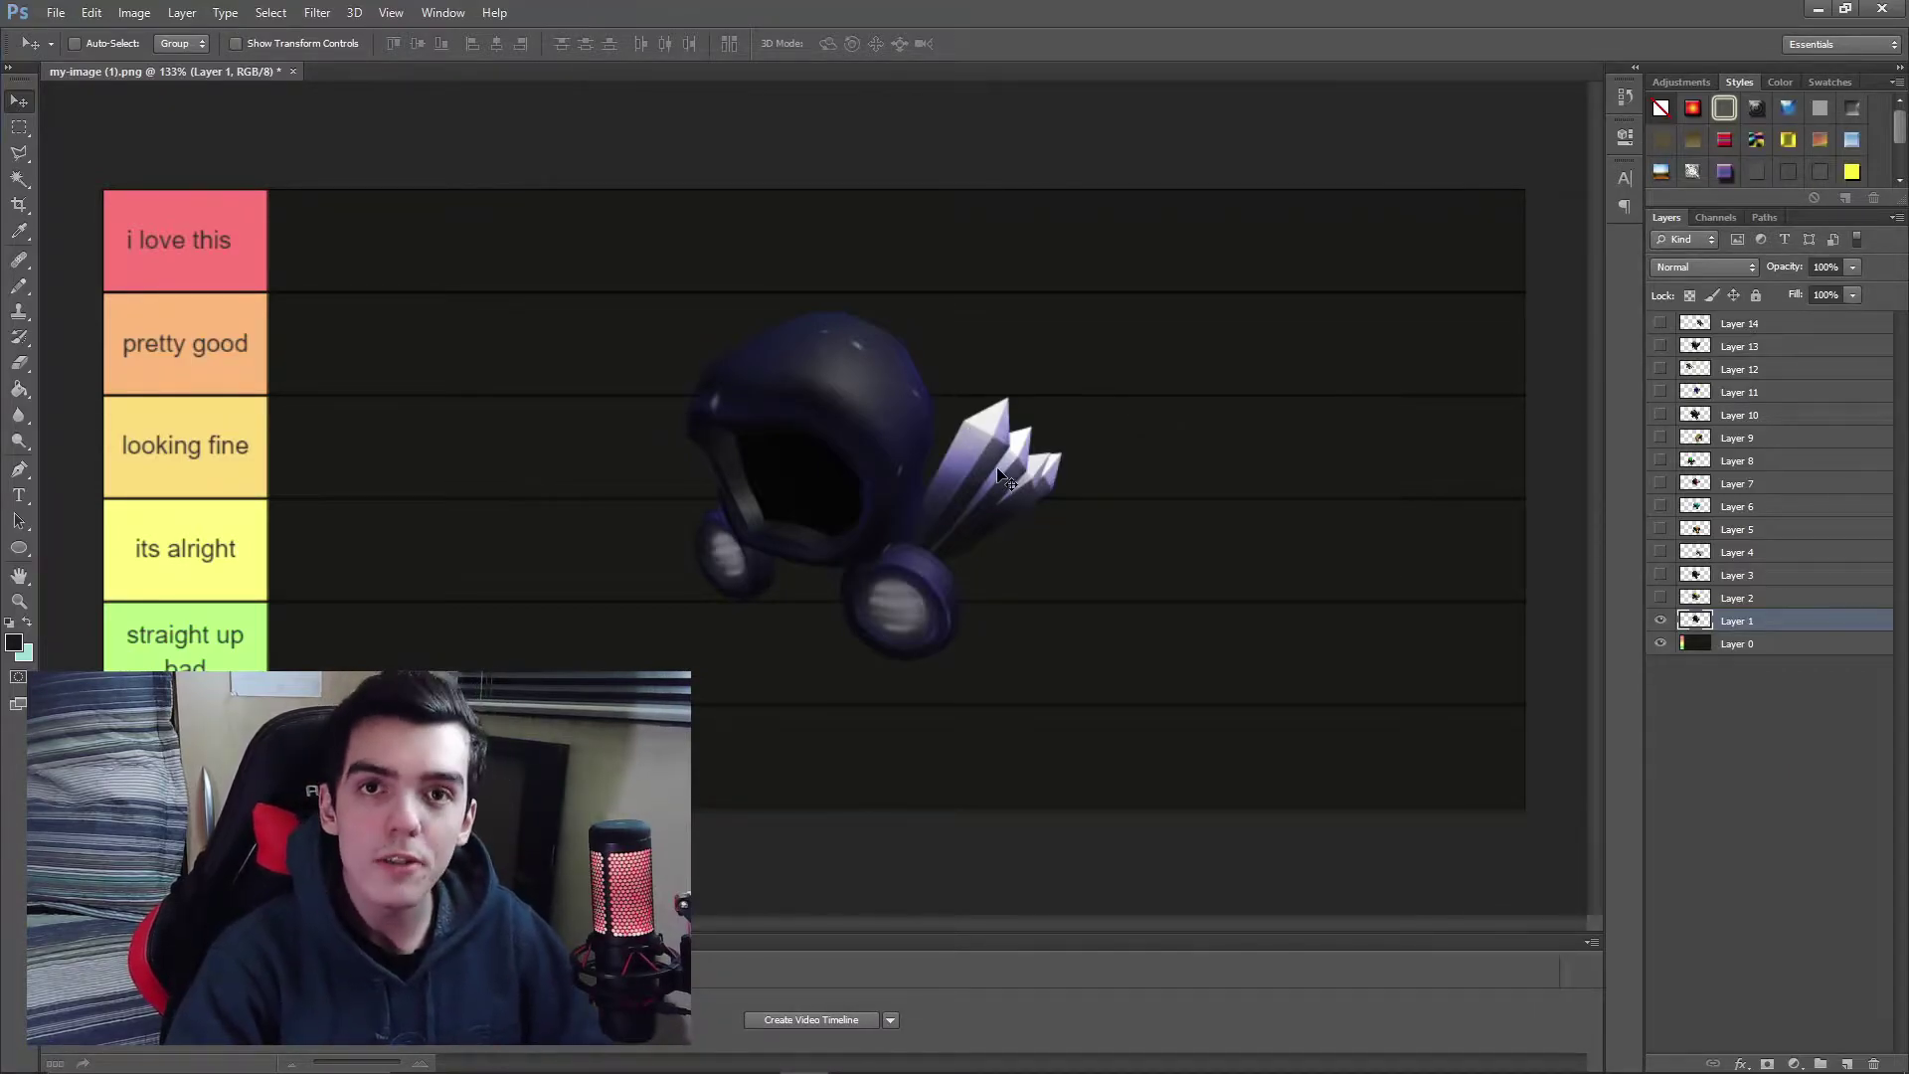
# Scale down the dark blue hood with white crystals and fit it at the start of the "pretty good" row
pyautogui.hotkey('ctrl', 't')
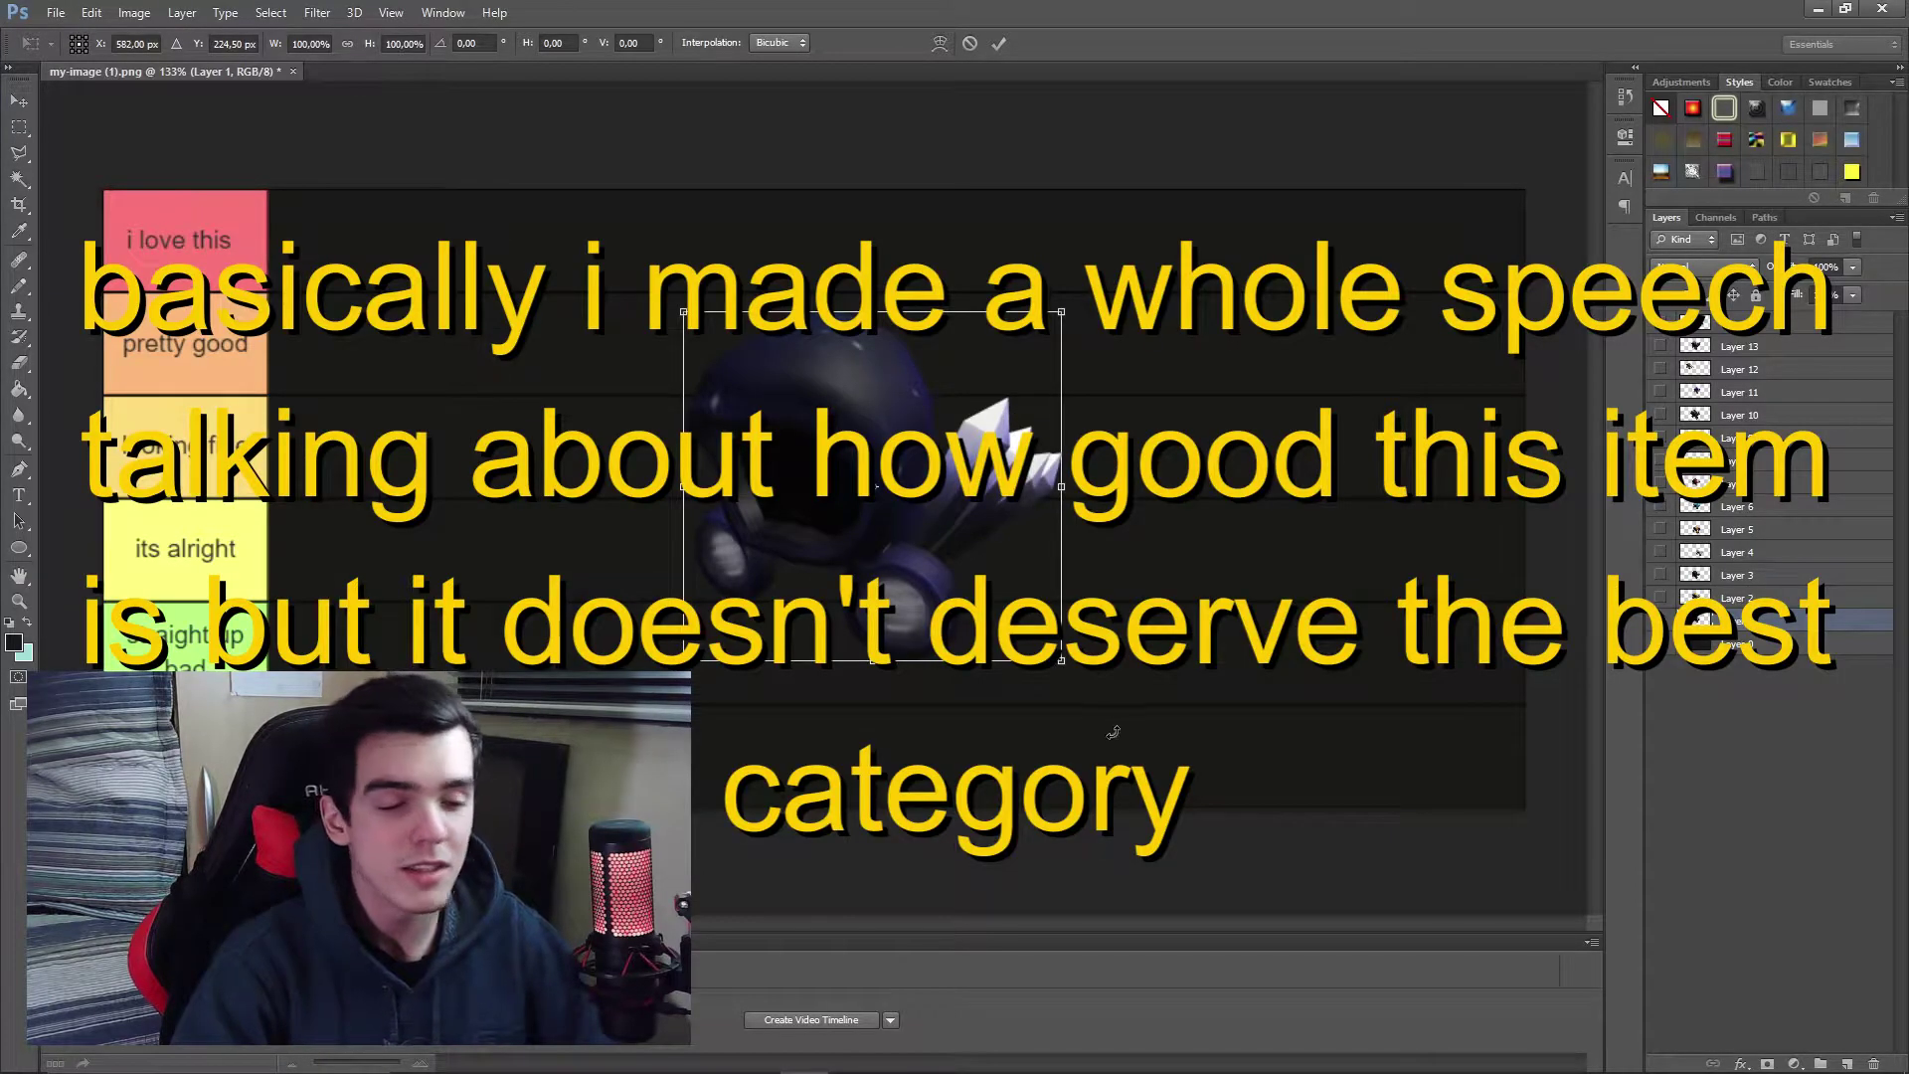
pyautogui.moveTo(1062, 664); pyautogui.dragTo(391, 362)
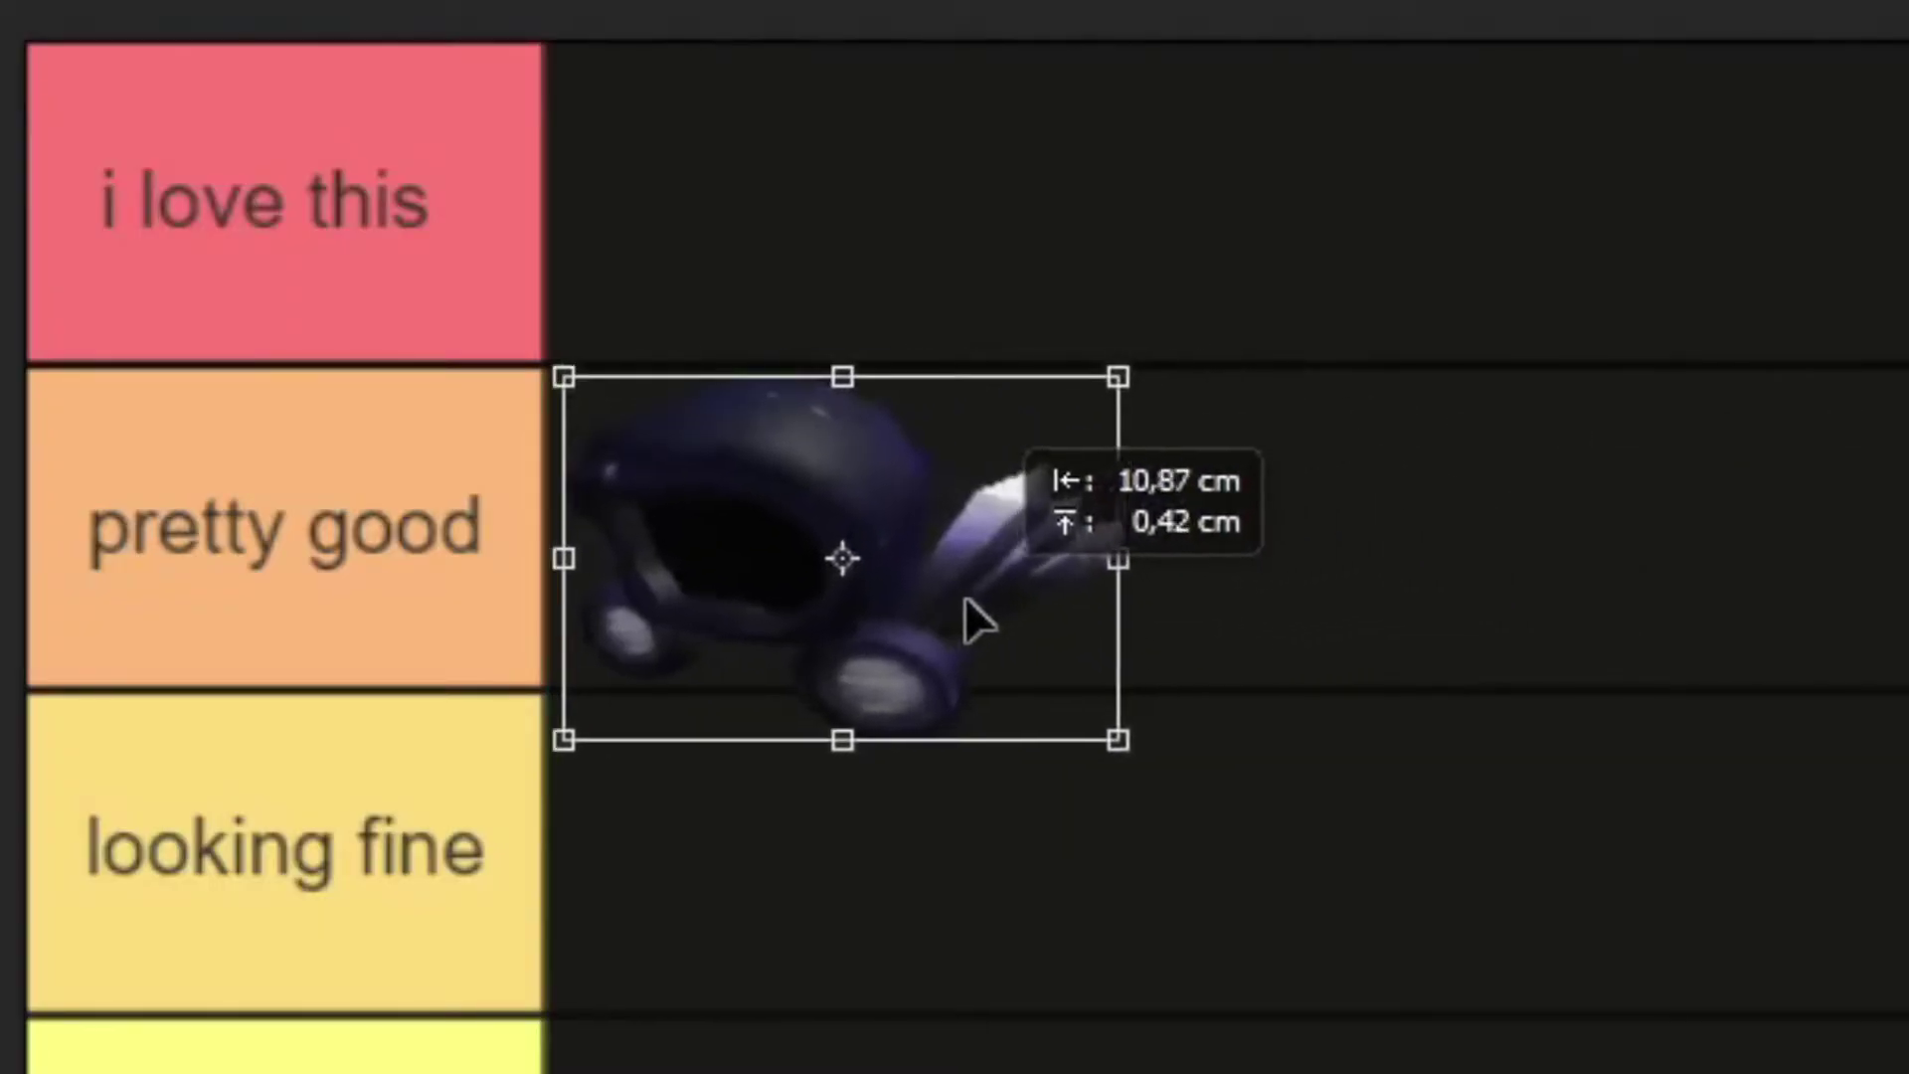
pyautogui.moveTo(940, 597); pyautogui.dragTo(964, 601)
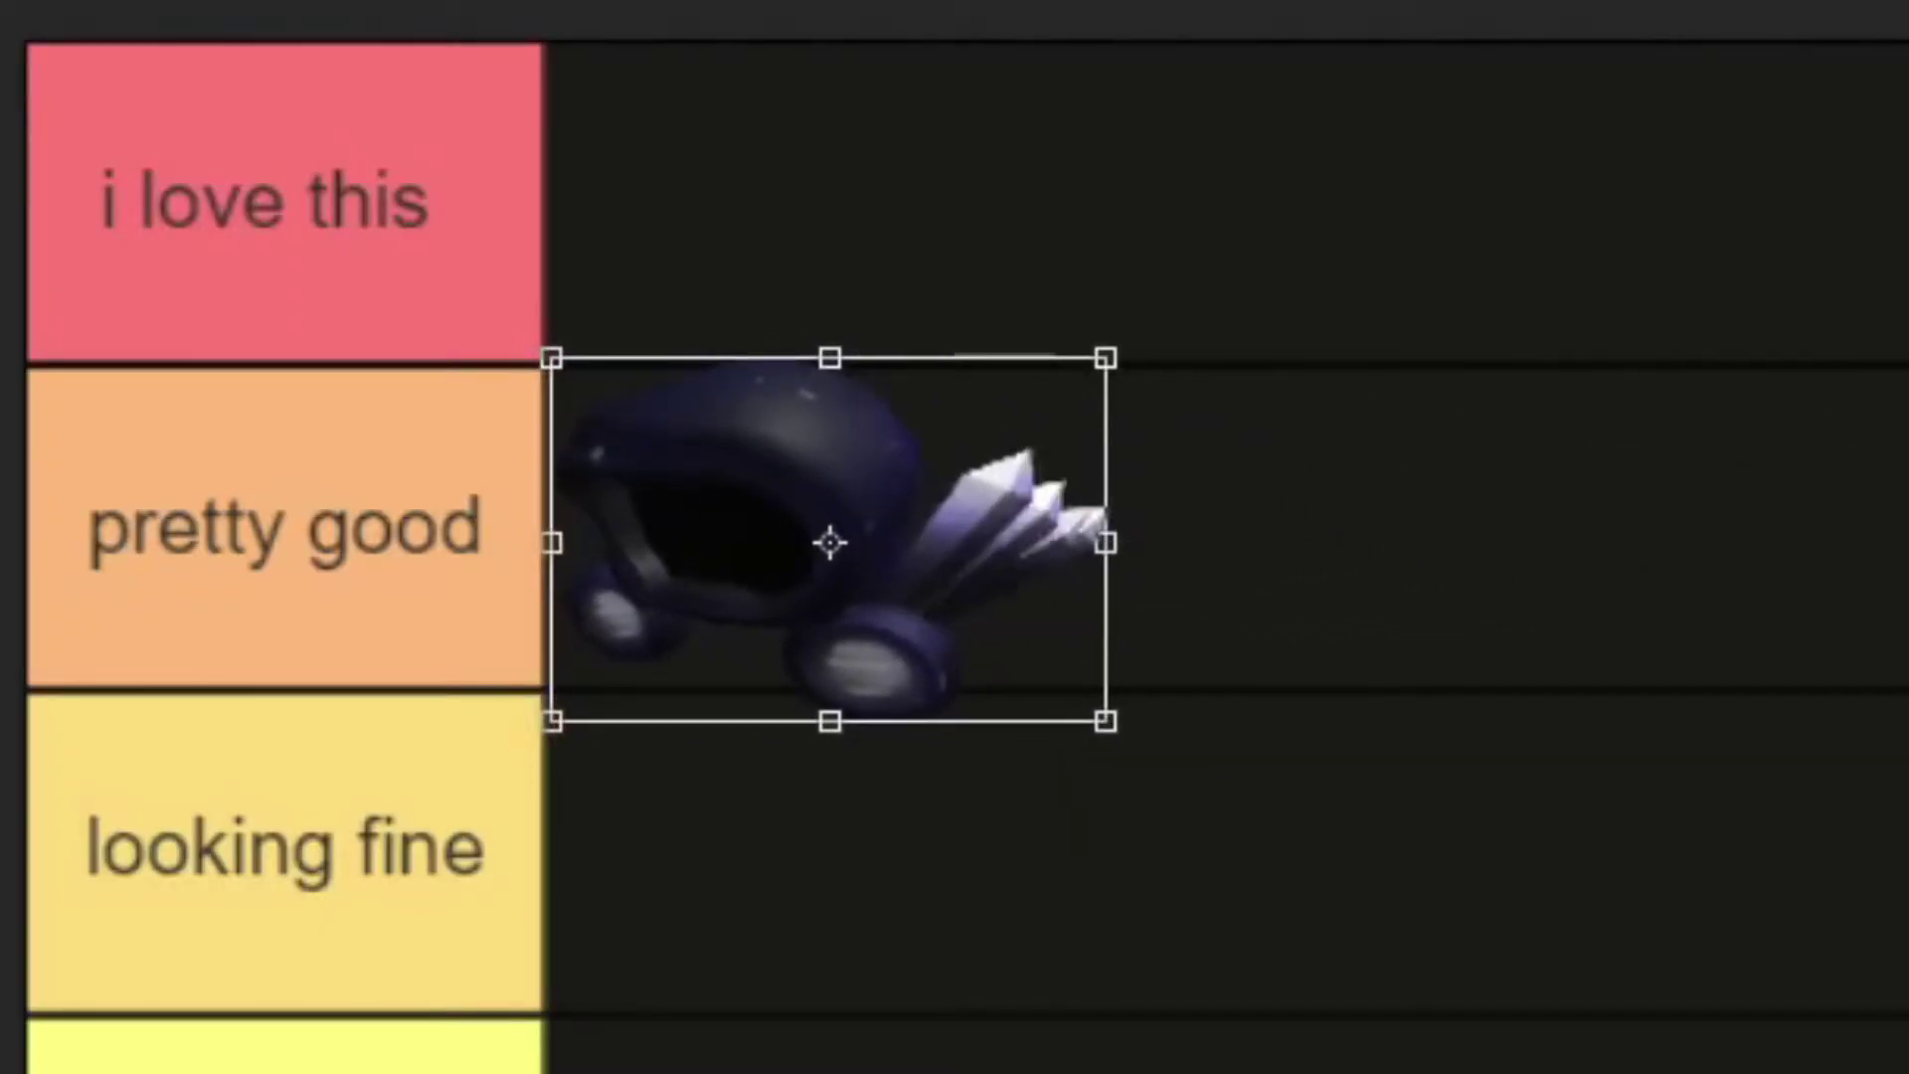
pyautogui.press('Return')
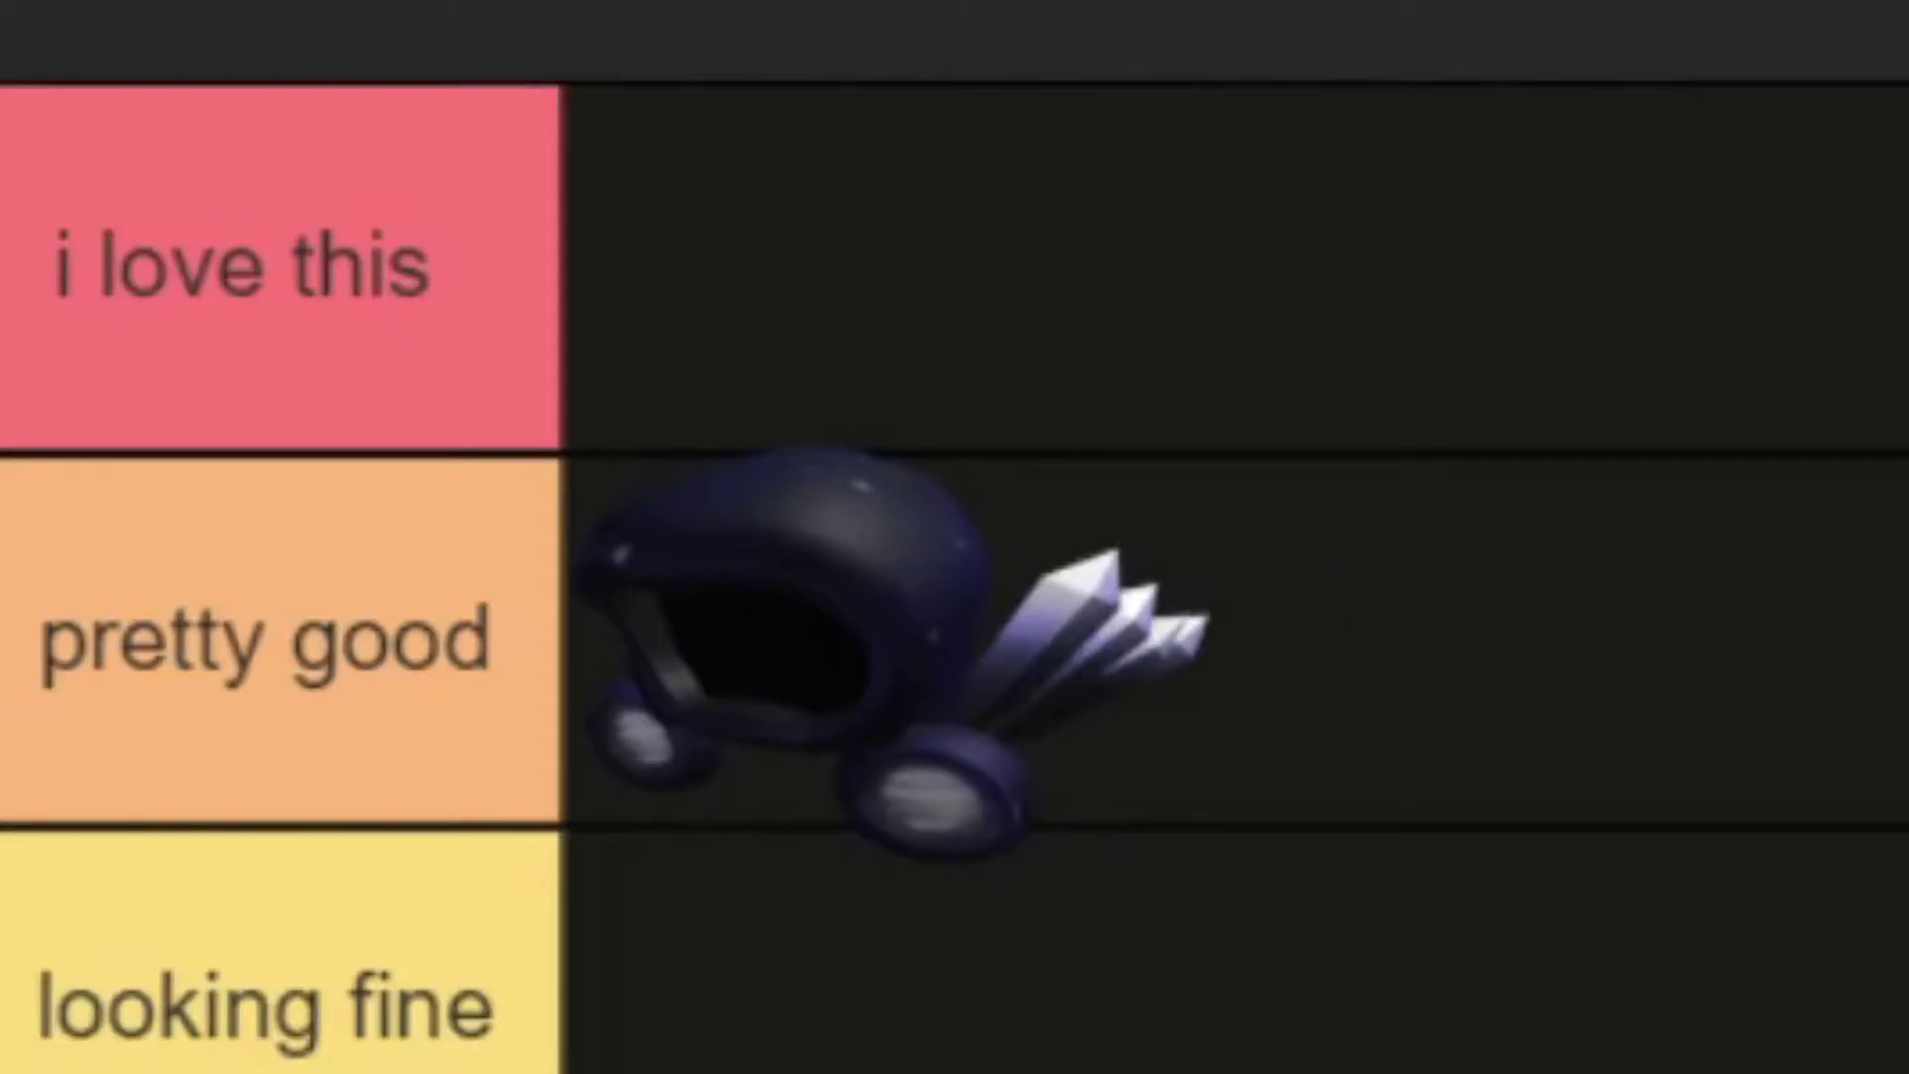
# Scale down the black and red hood, place it at the start of the "its alright" row and narrow its width
pyautogui.moveTo(1283, 249); pyautogui.dragTo(1143, 481)
pyautogui.moveTo(1233, 657); pyautogui.dragTo(1392, 422)
pyautogui.click(1076, 45)
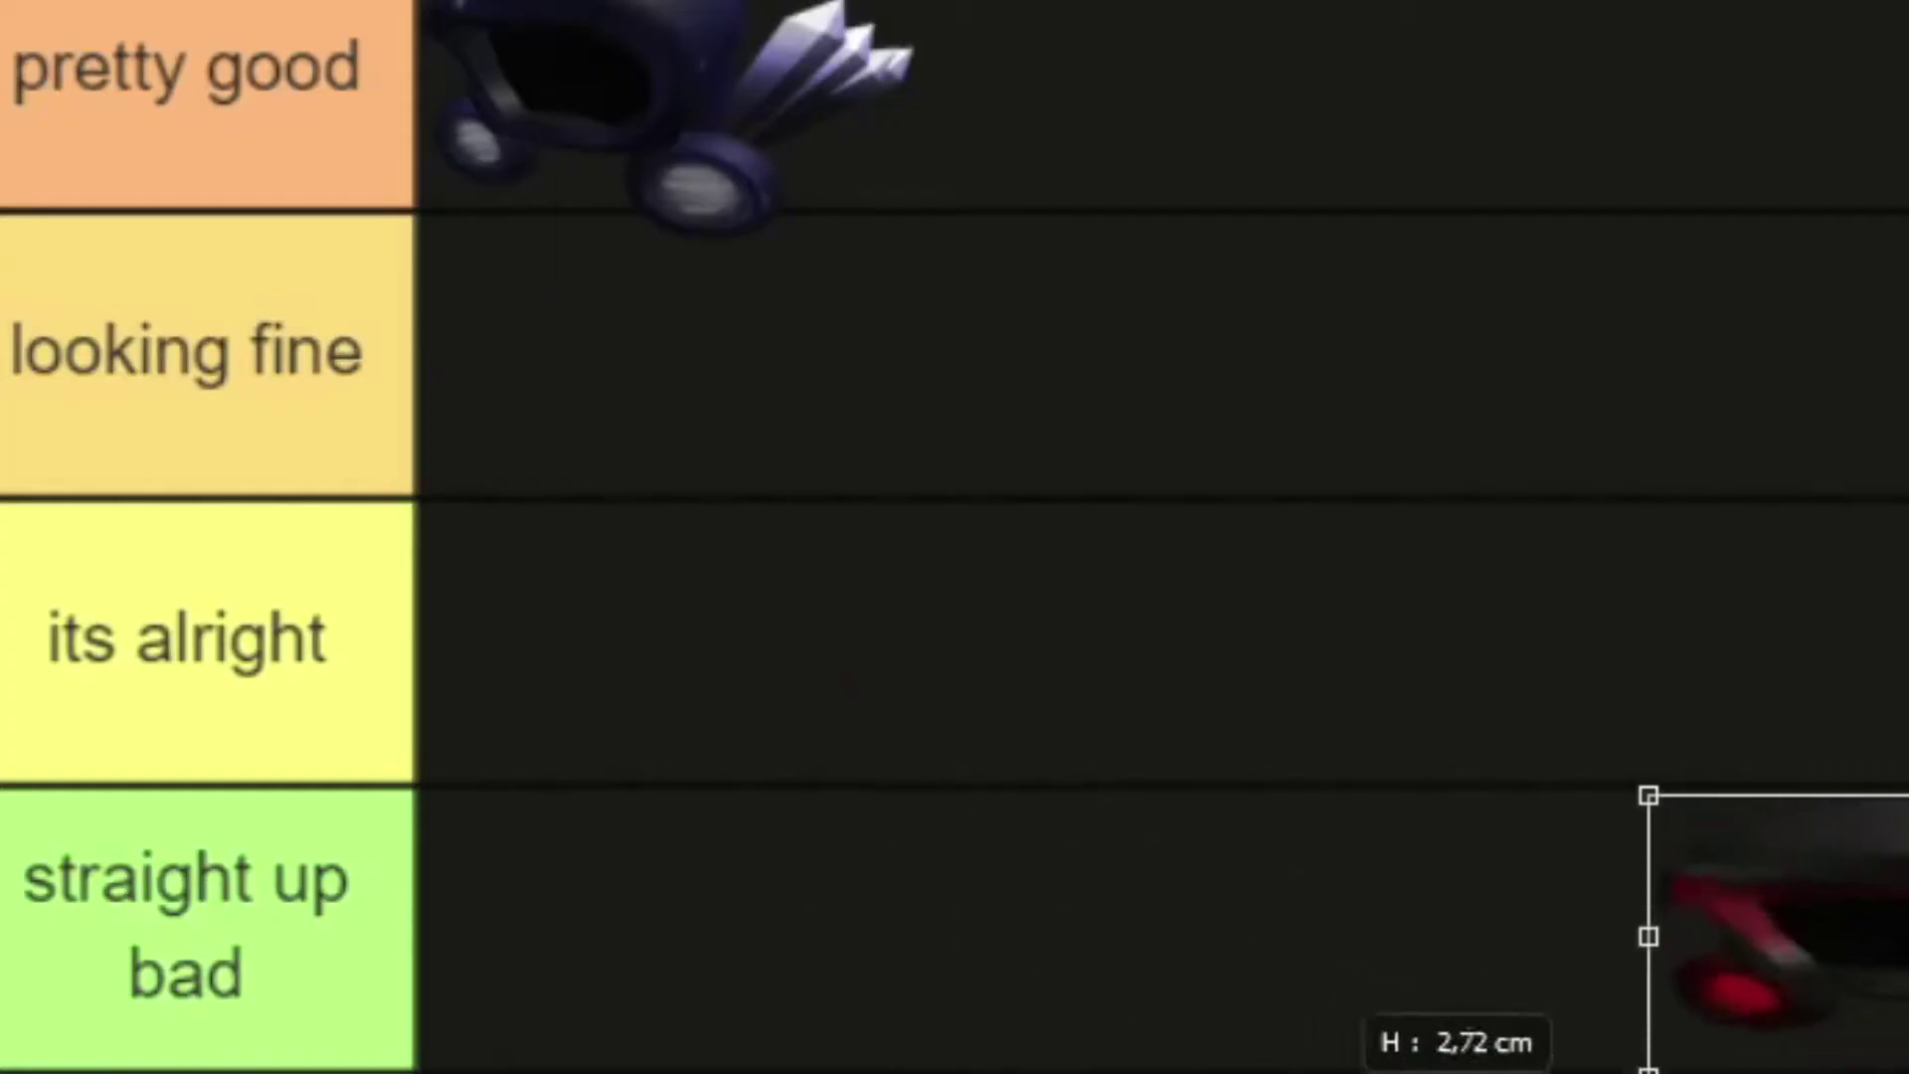
pyautogui.moveTo(761, 689); pyautogui.dragTo(324, 585)
pyautogui.moveTo(565, 740); pyautogui.dragTo(539, 738)
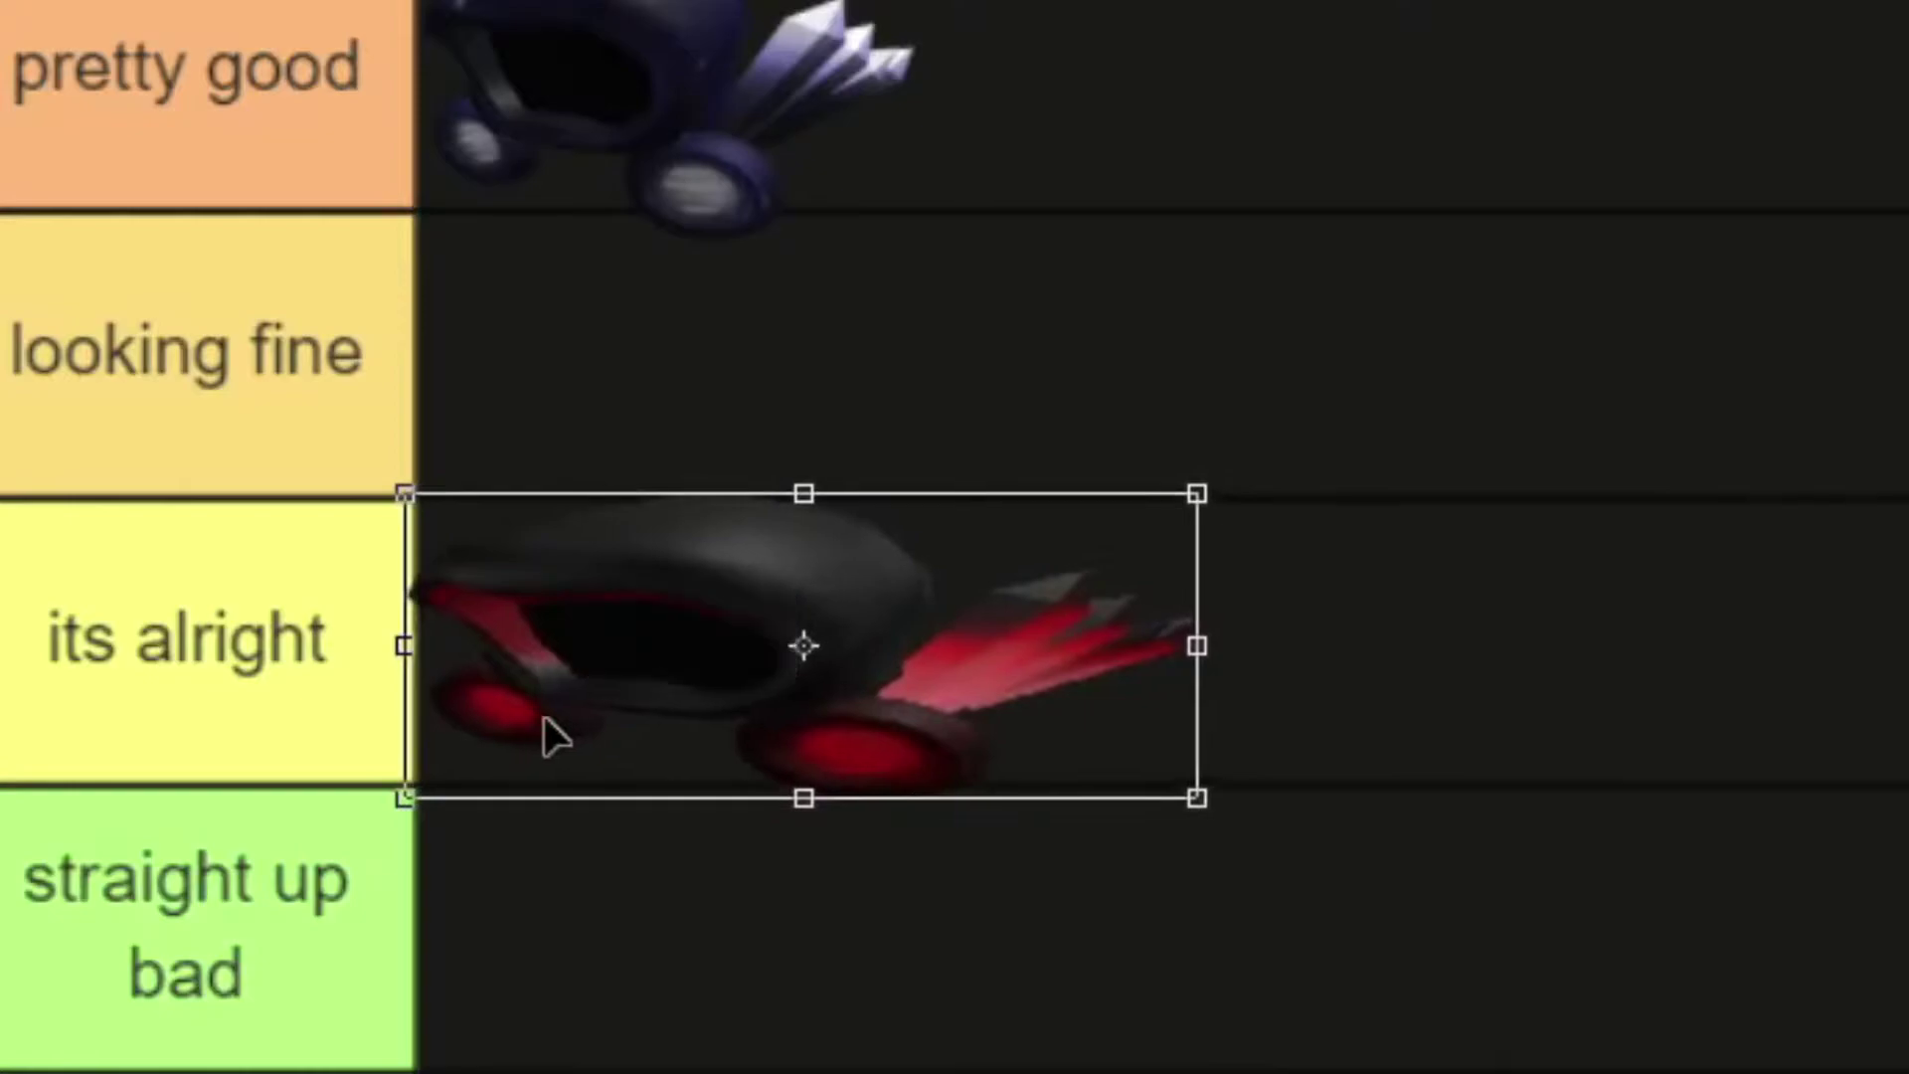
pyautogui.moveTo(1196, 647); pyautogui.dragTo(1033, 646)
pyautogui.press('Return')
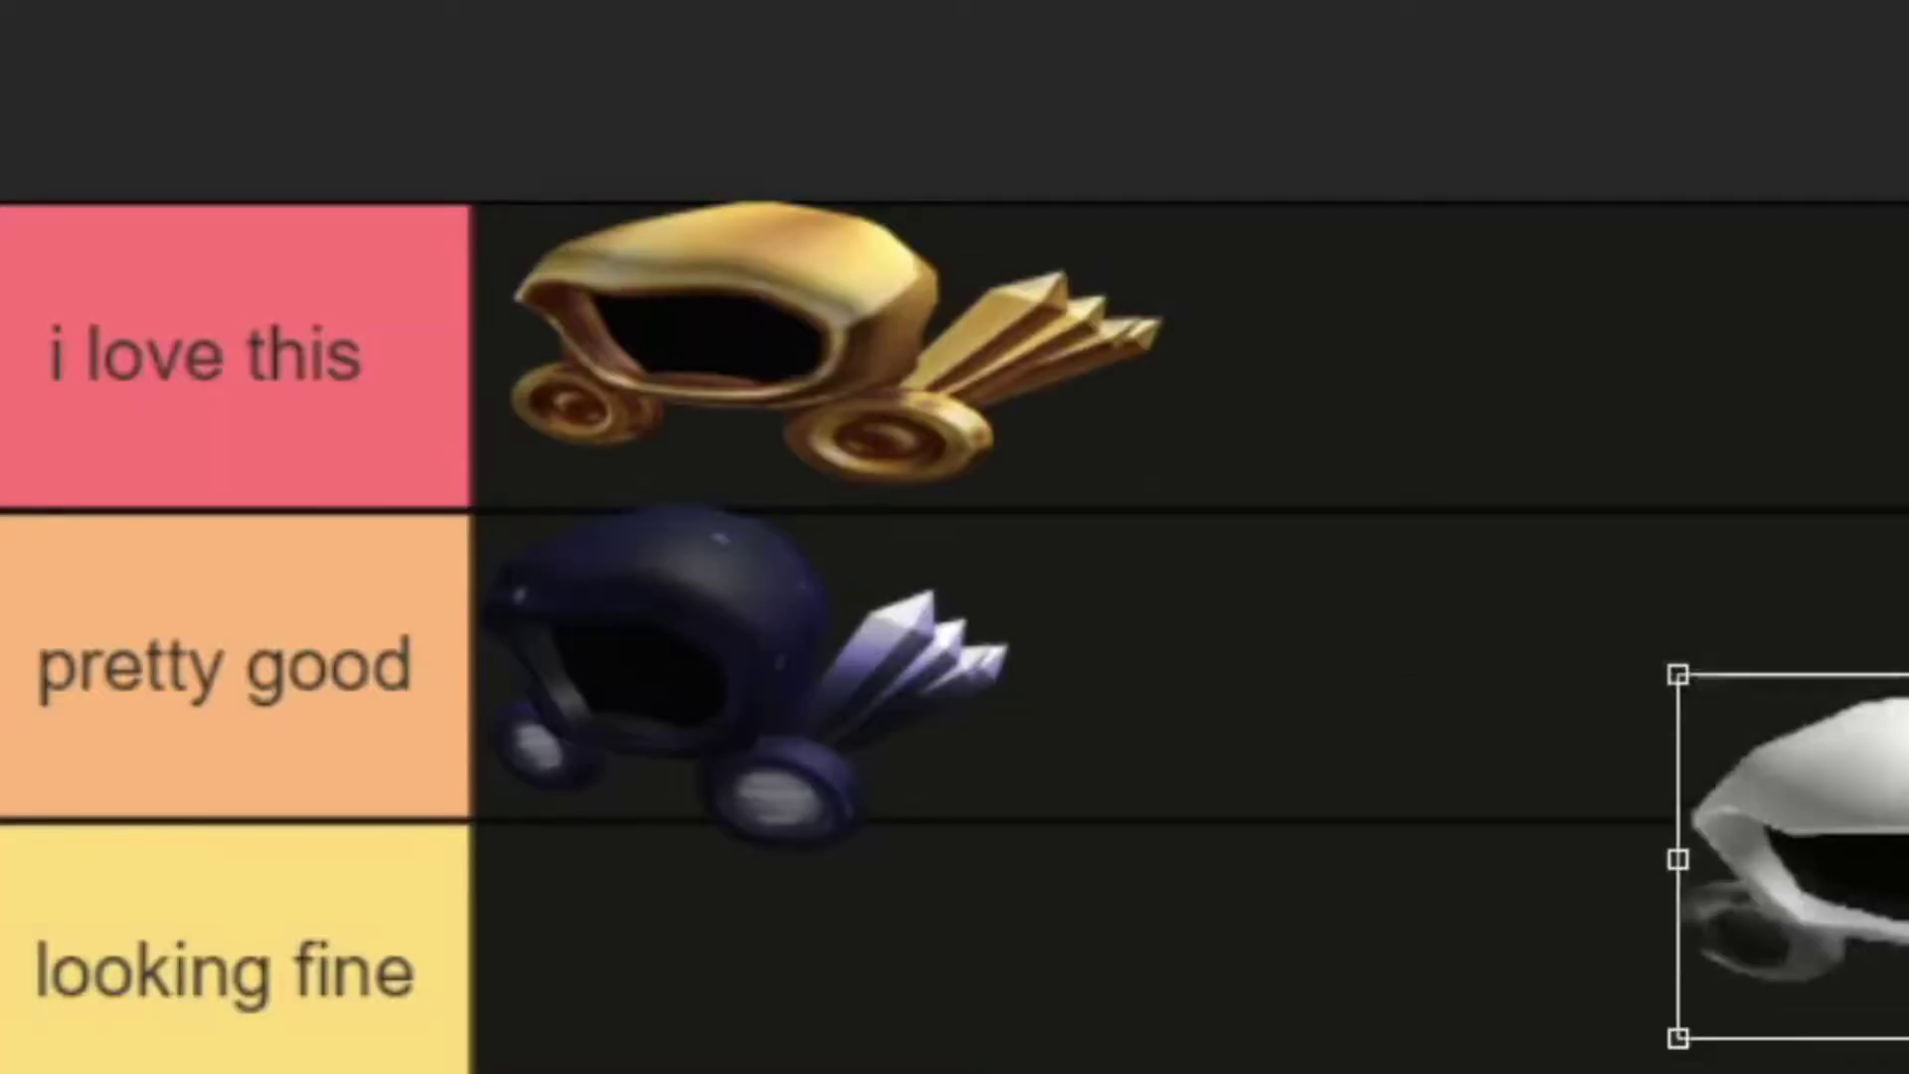
# Place the white hood beside the gold one in the "i love this" row and shrink it to the row height
pyautogui.moveTo(847, 444); pyautogui.dragTo(675, 280)
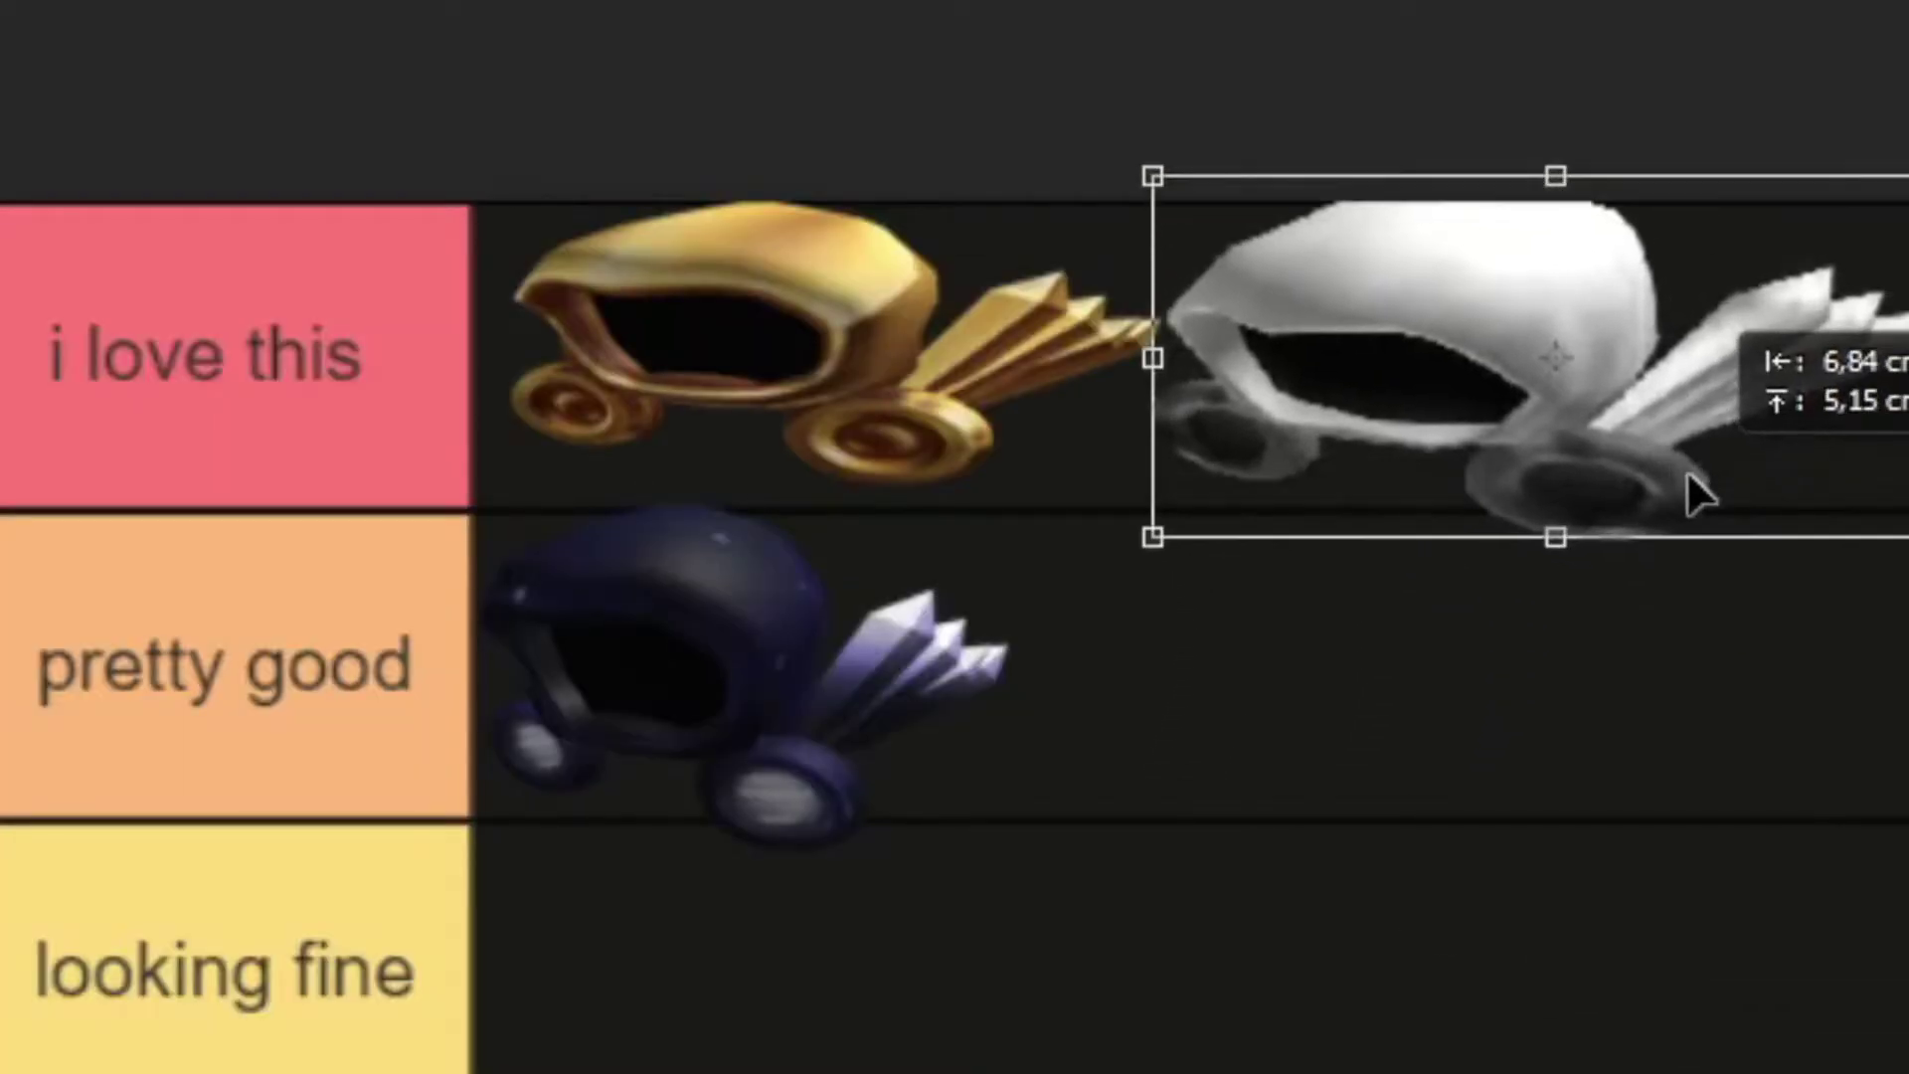
pyautogui.moveTo(1693, 495); pyautogui.dragTo(1703, 527)
pyautogui.moveTo(1904, 570); pyautogui.dragTo(1823, 503)
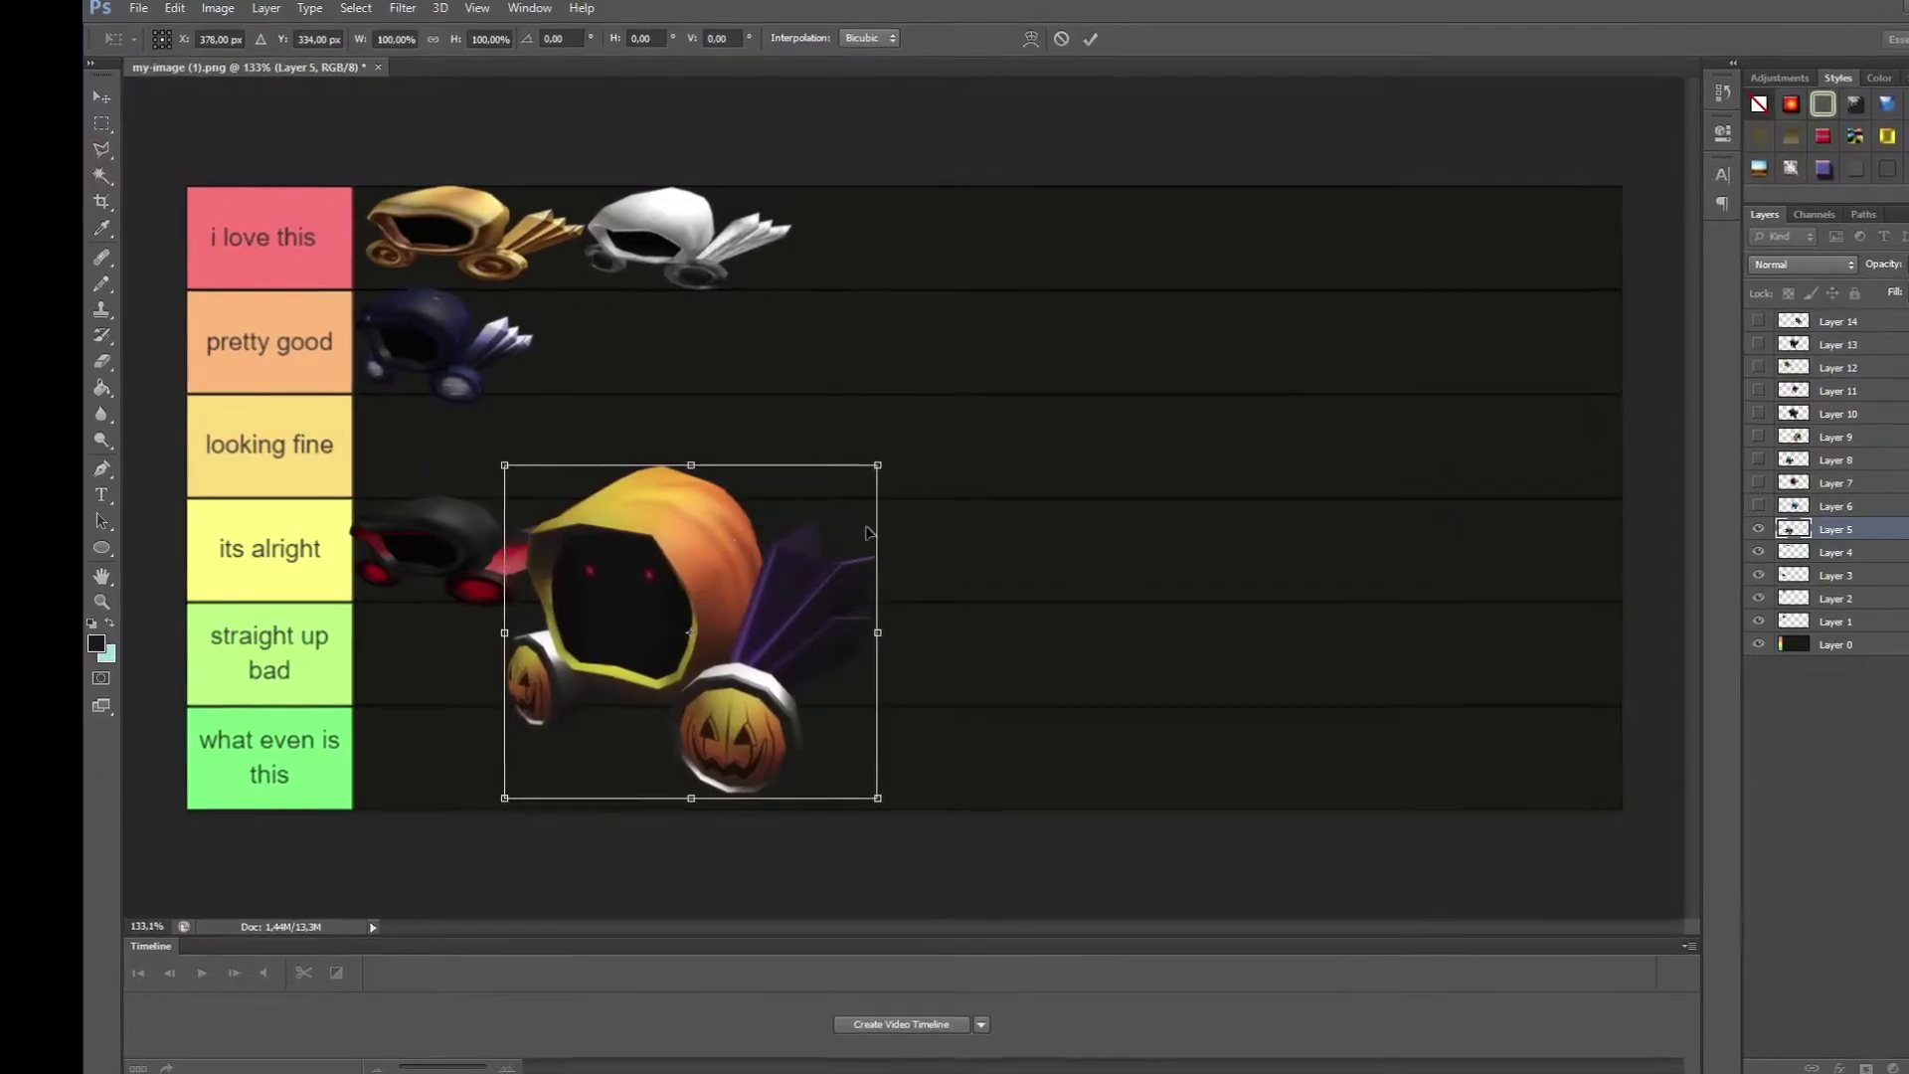
# Flatten the pumpkin hood into the "what even is this" row and stretch it across the row's full width
pyautogui.moveTo(882, 468); pyautogui.dragTo(1011, 695)
pyautogui.moveTo(755, 756); pyautogui.dragTo(611, 769)
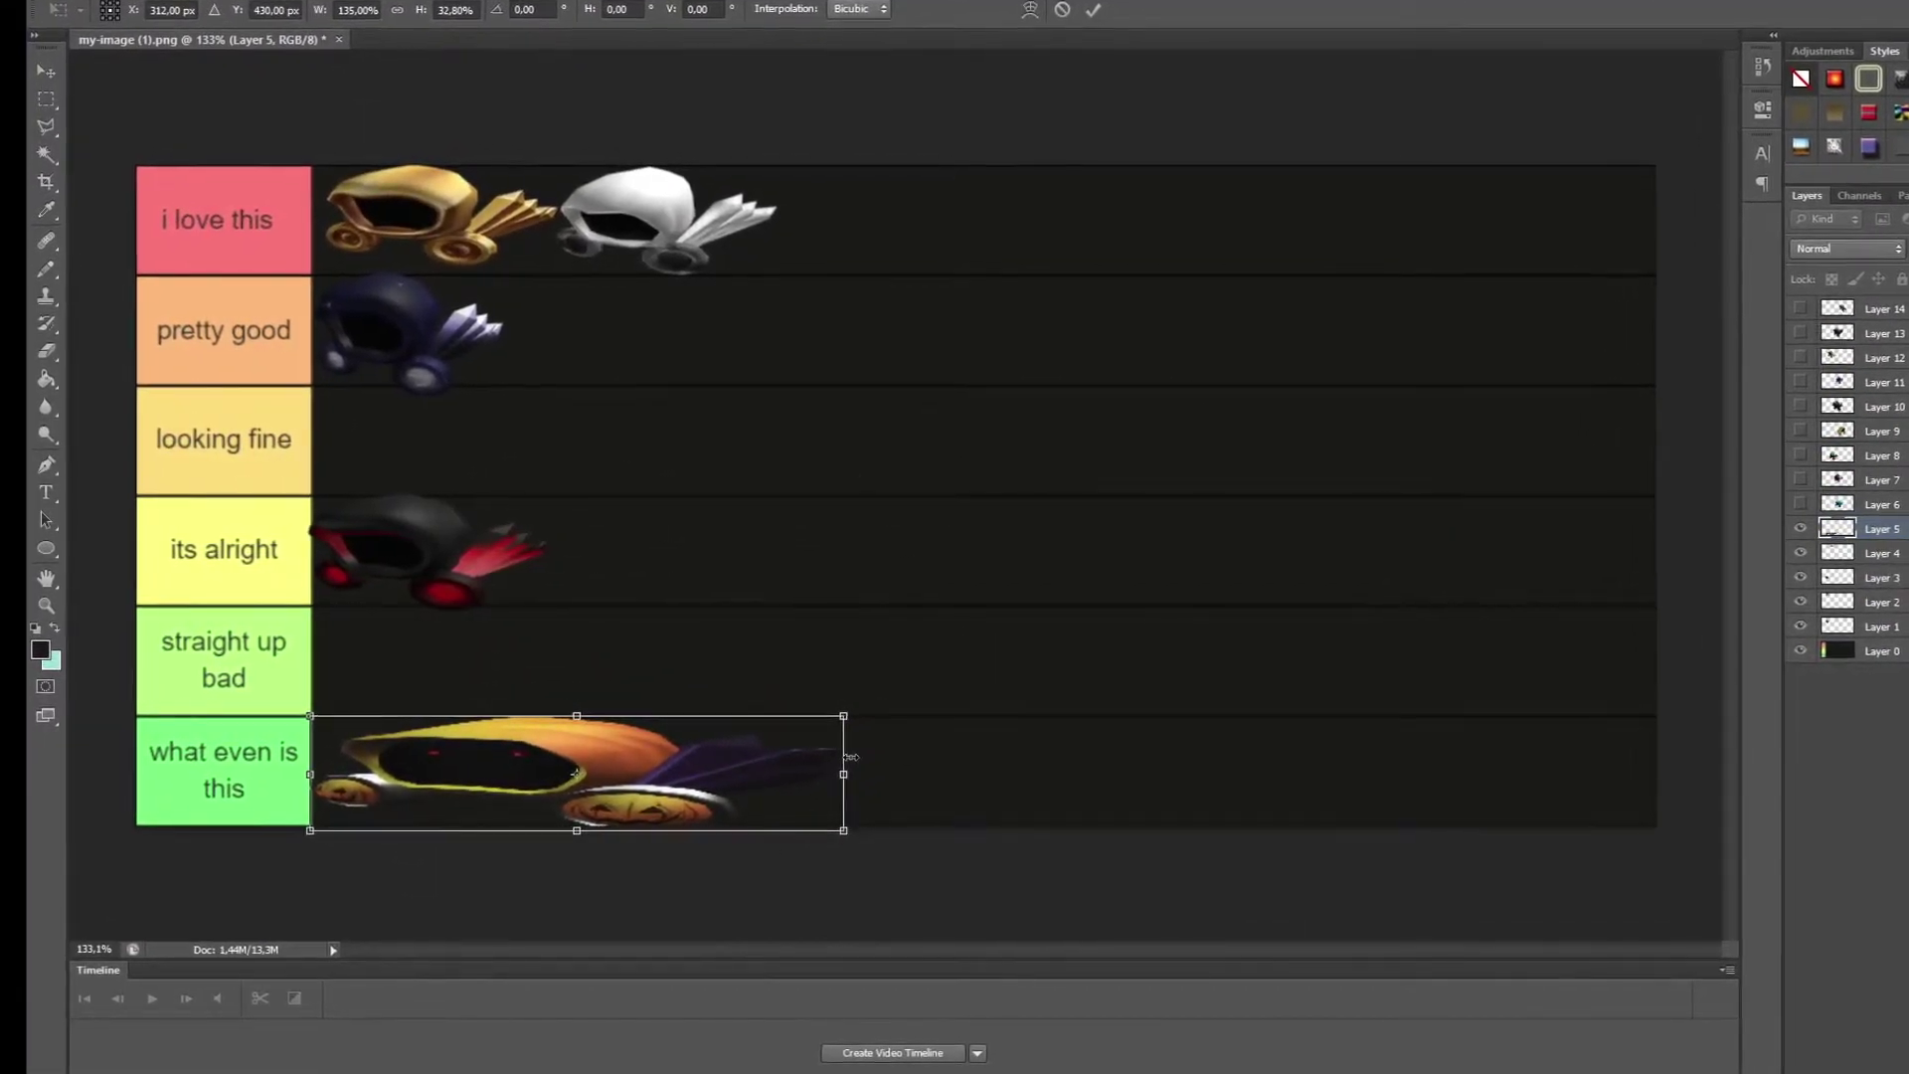
pyautogui.moveTo(852, 756); pyautogui.dragTo(1655, 774)
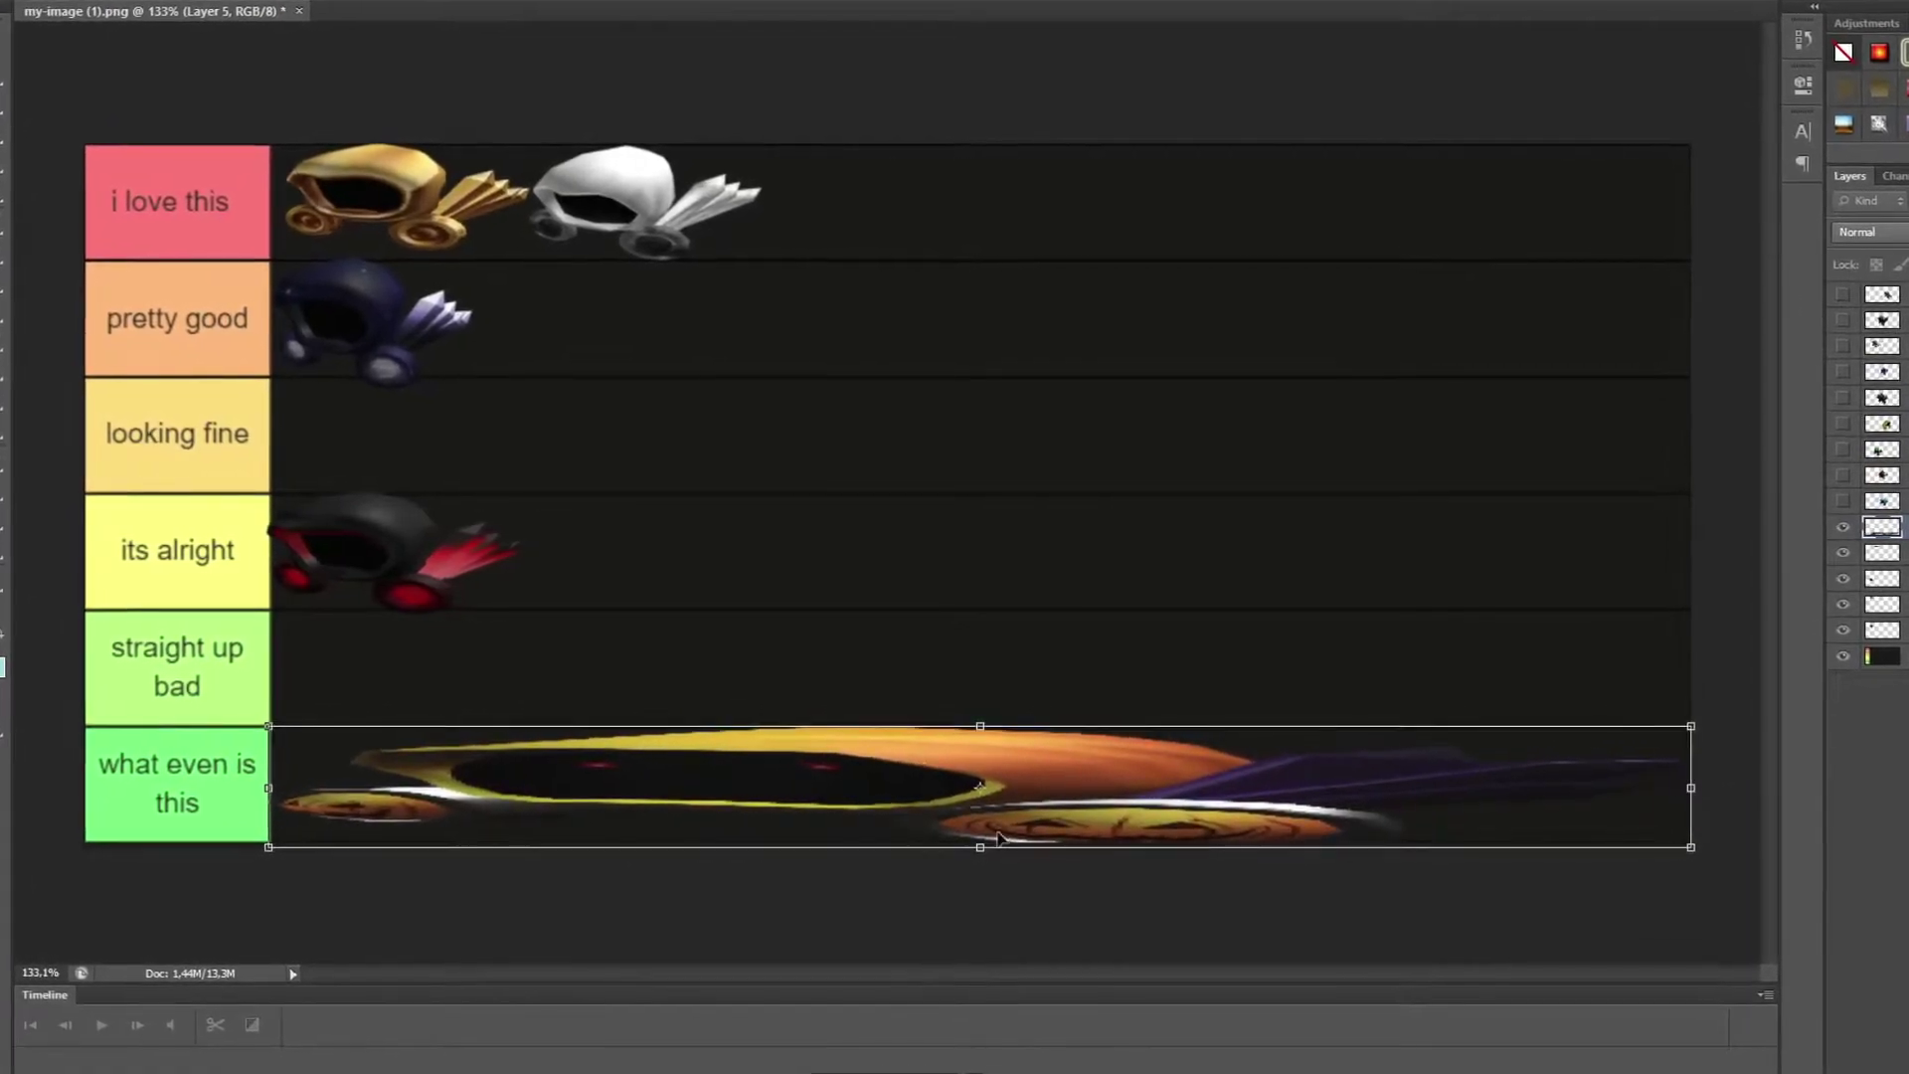
pyautogui.moveTo(977, 841)
pyautogui.mouseDown()
pyautogui.moveTo(975, 891)
pyautogui.moveTo(976, 862)
pyautogui.mouseUp()
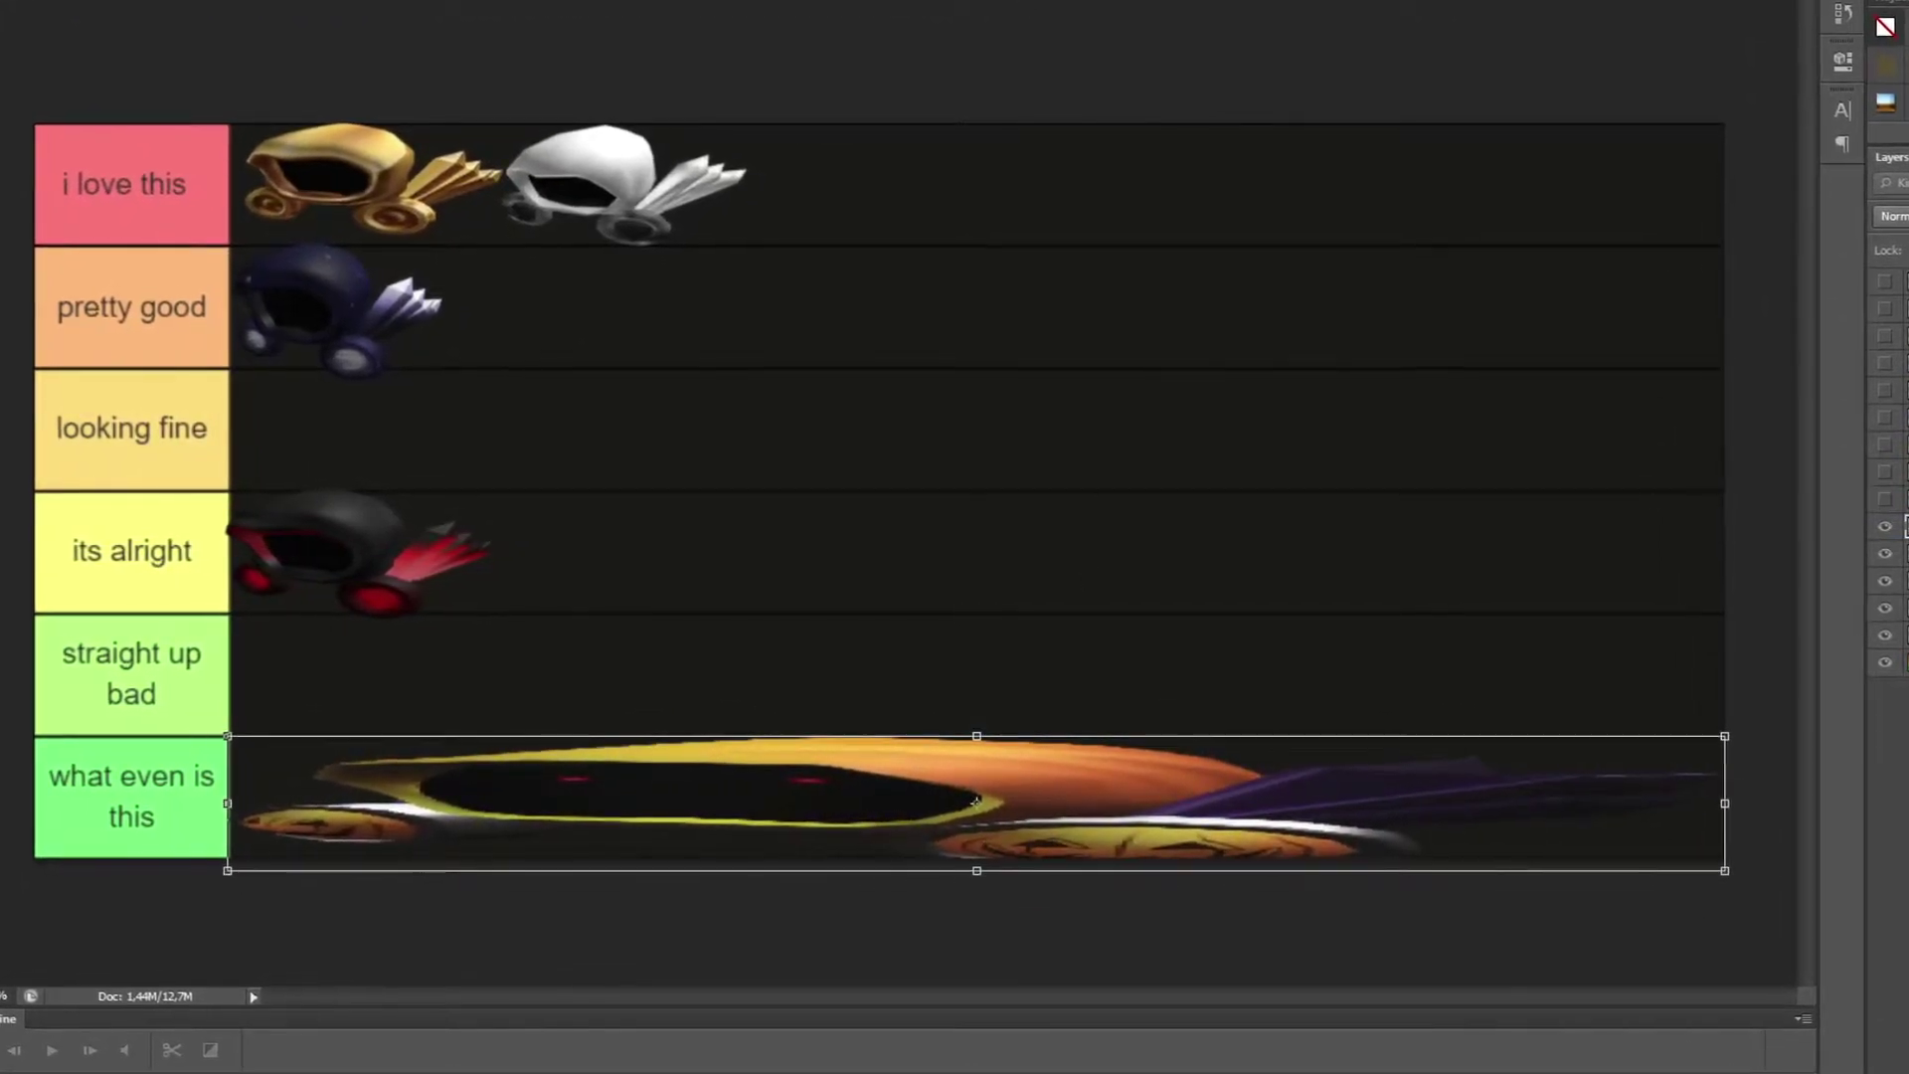
pyautogui.press('Return')
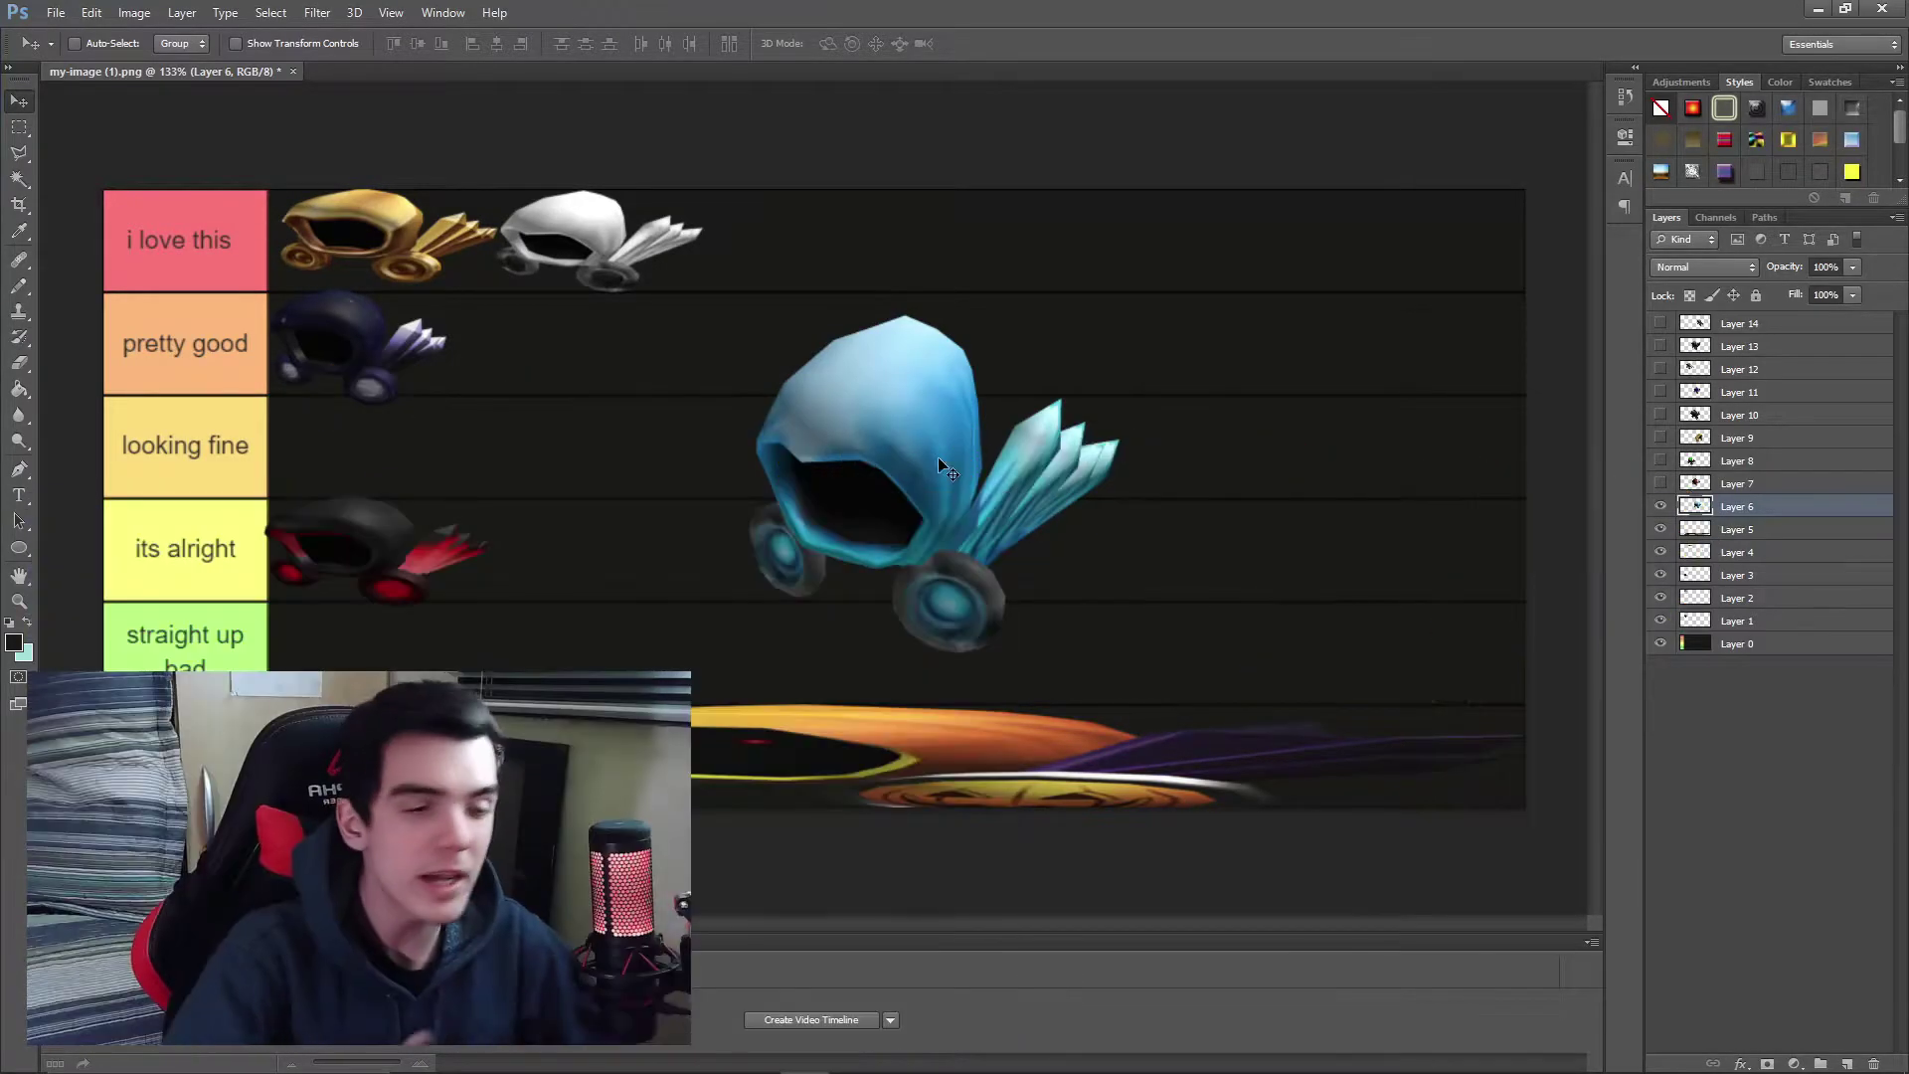
# Scale down the ice-blue hood and place it after the white hood in the "i love this" row
pyautogui.hotkey('ctrl', 't')
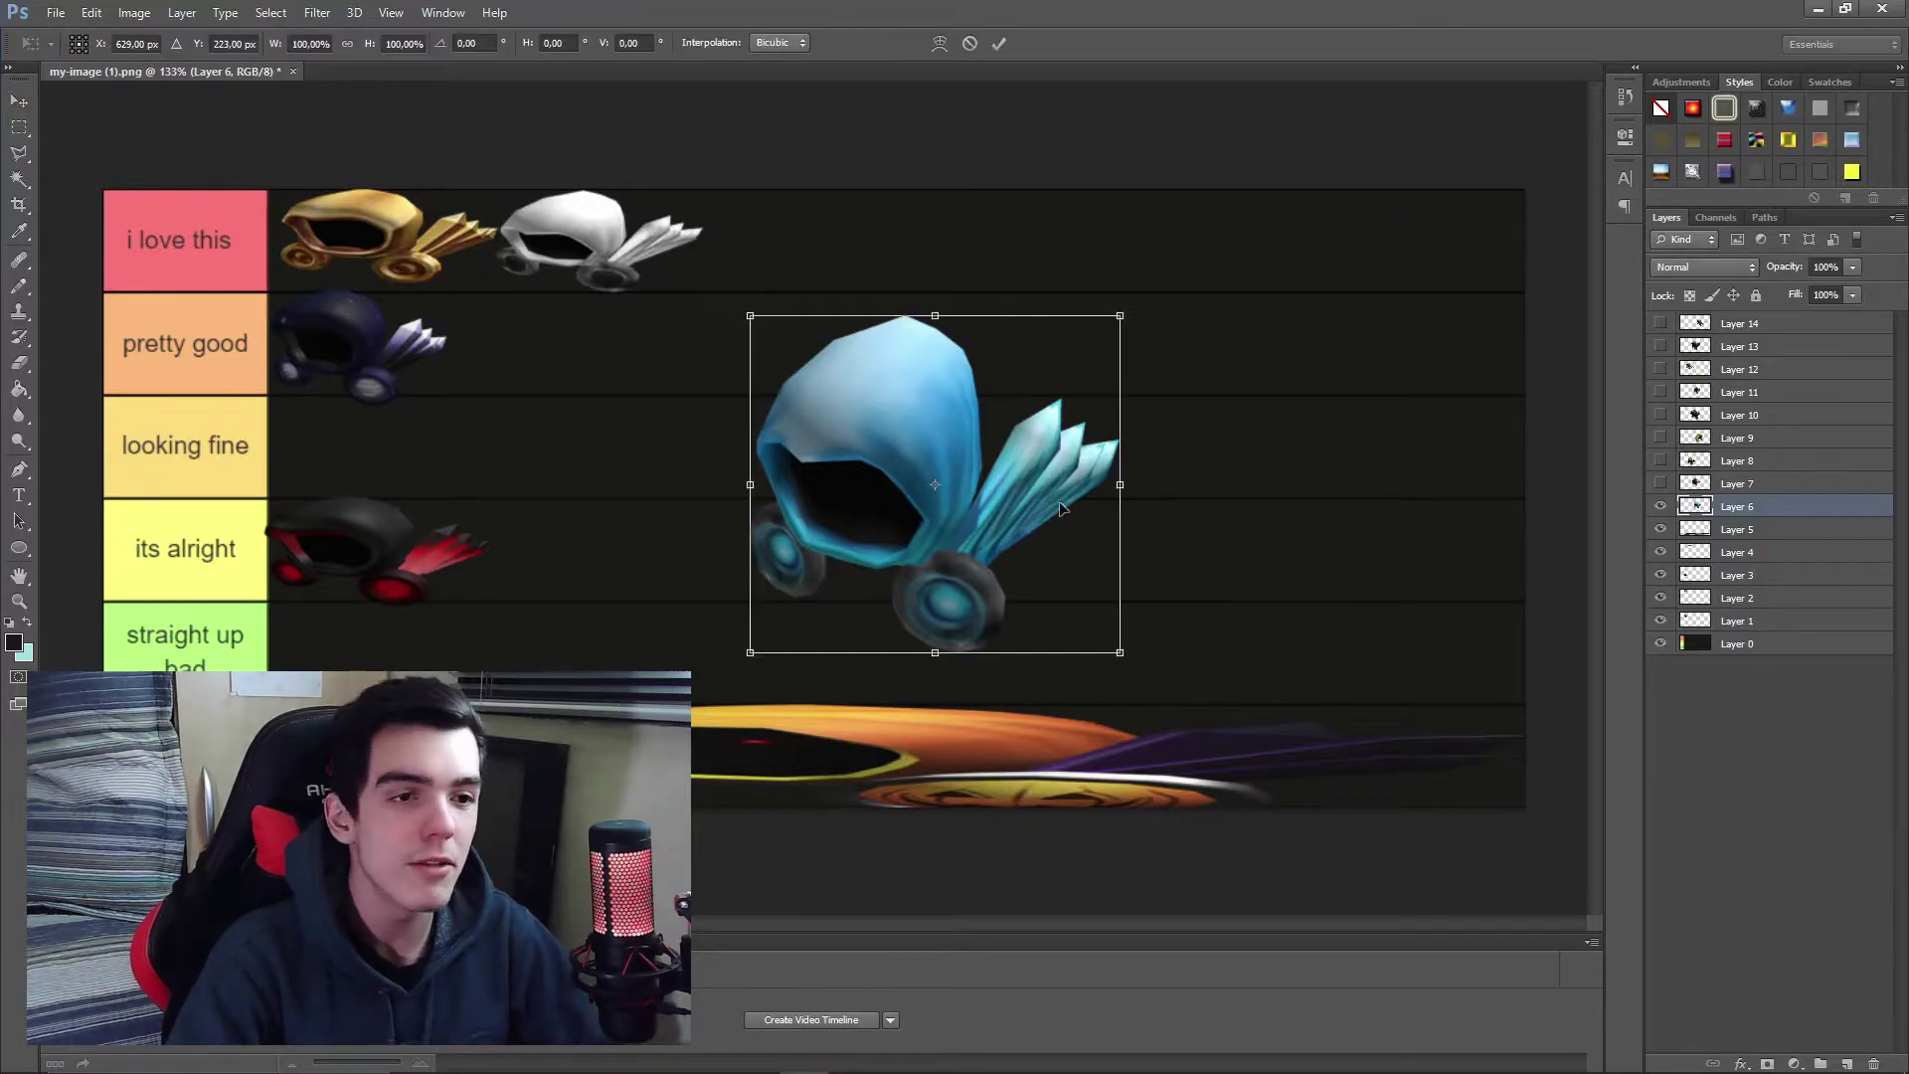
pyautogui.moveTo(1120, 654); pyautogui.dragTo(1044, 426)
pyautogui.moveTo(949, 375); pyautogui.dragTo(954, 242)
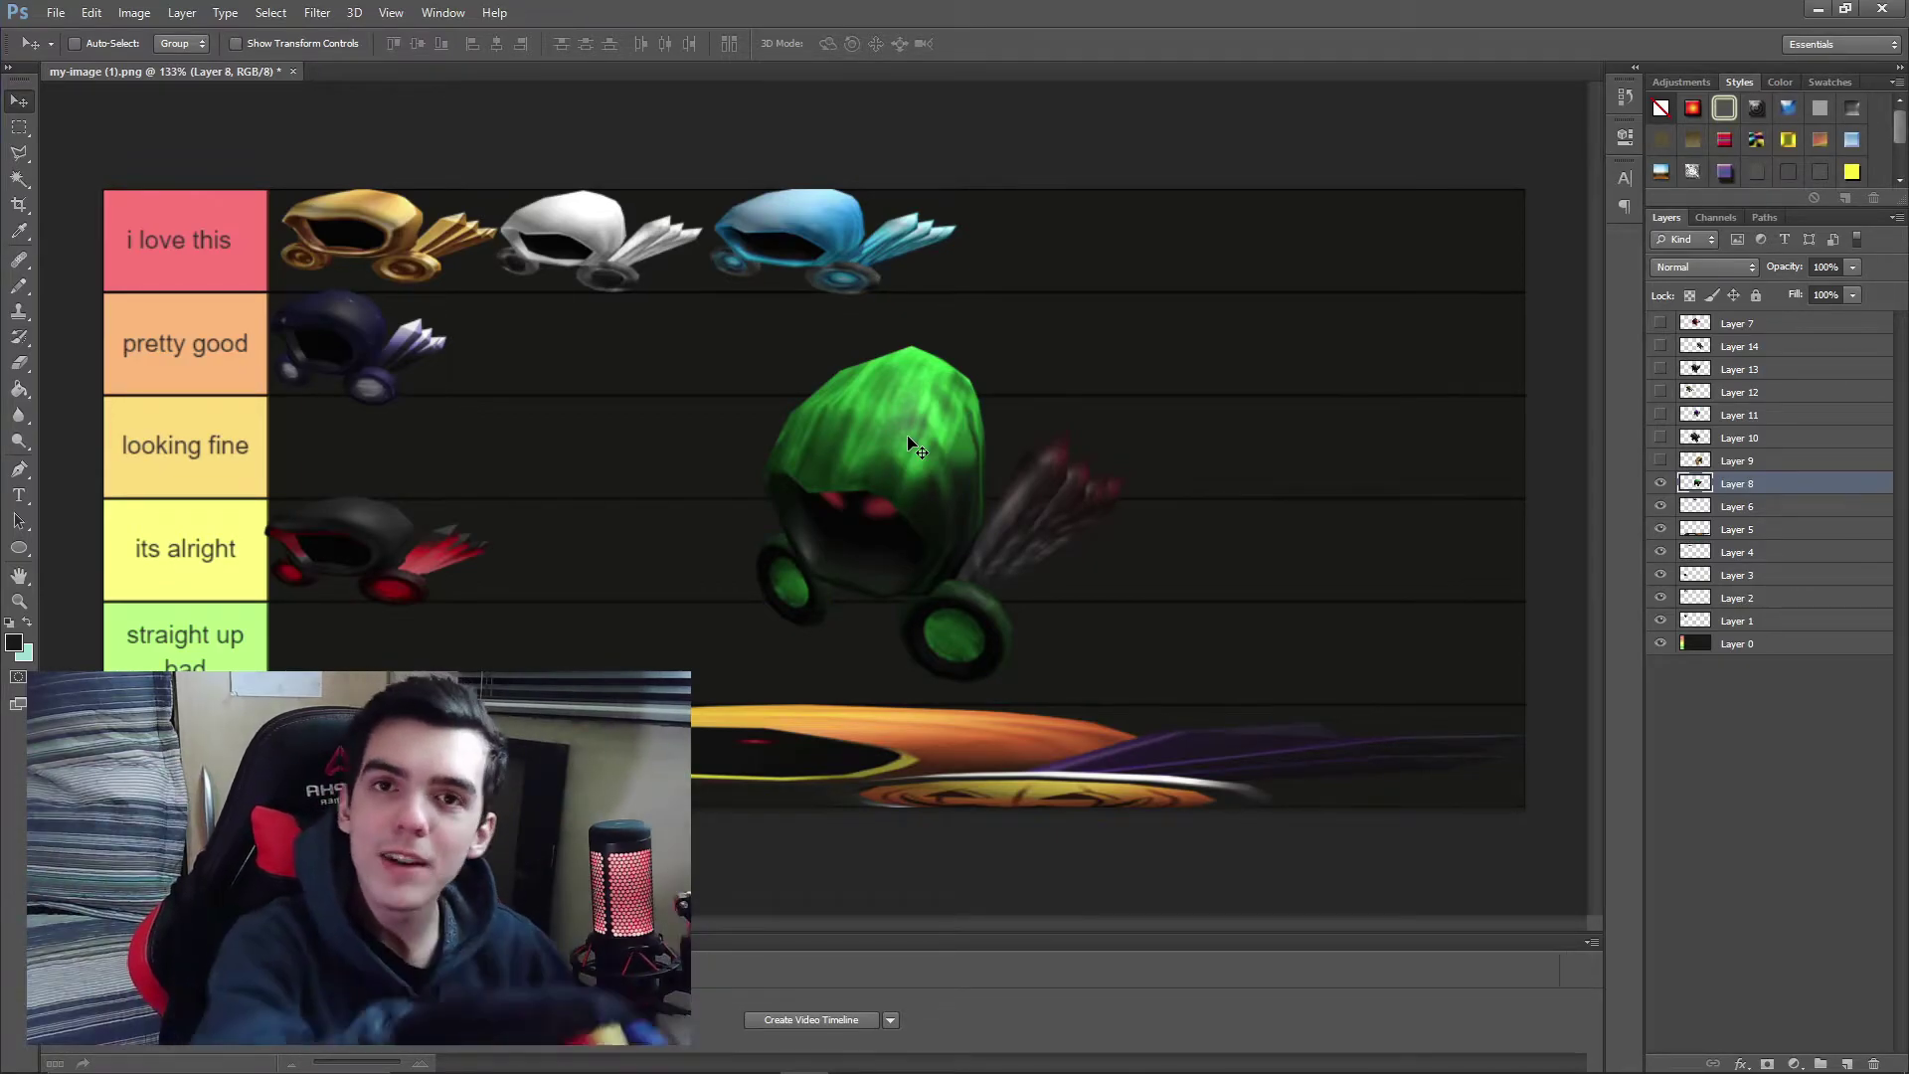
# Shrink the bright green hood into the "pretty good" row, and transform the Tix hood to fit the "i love this" row
pyautogui.hotkey('ctrl', 't')
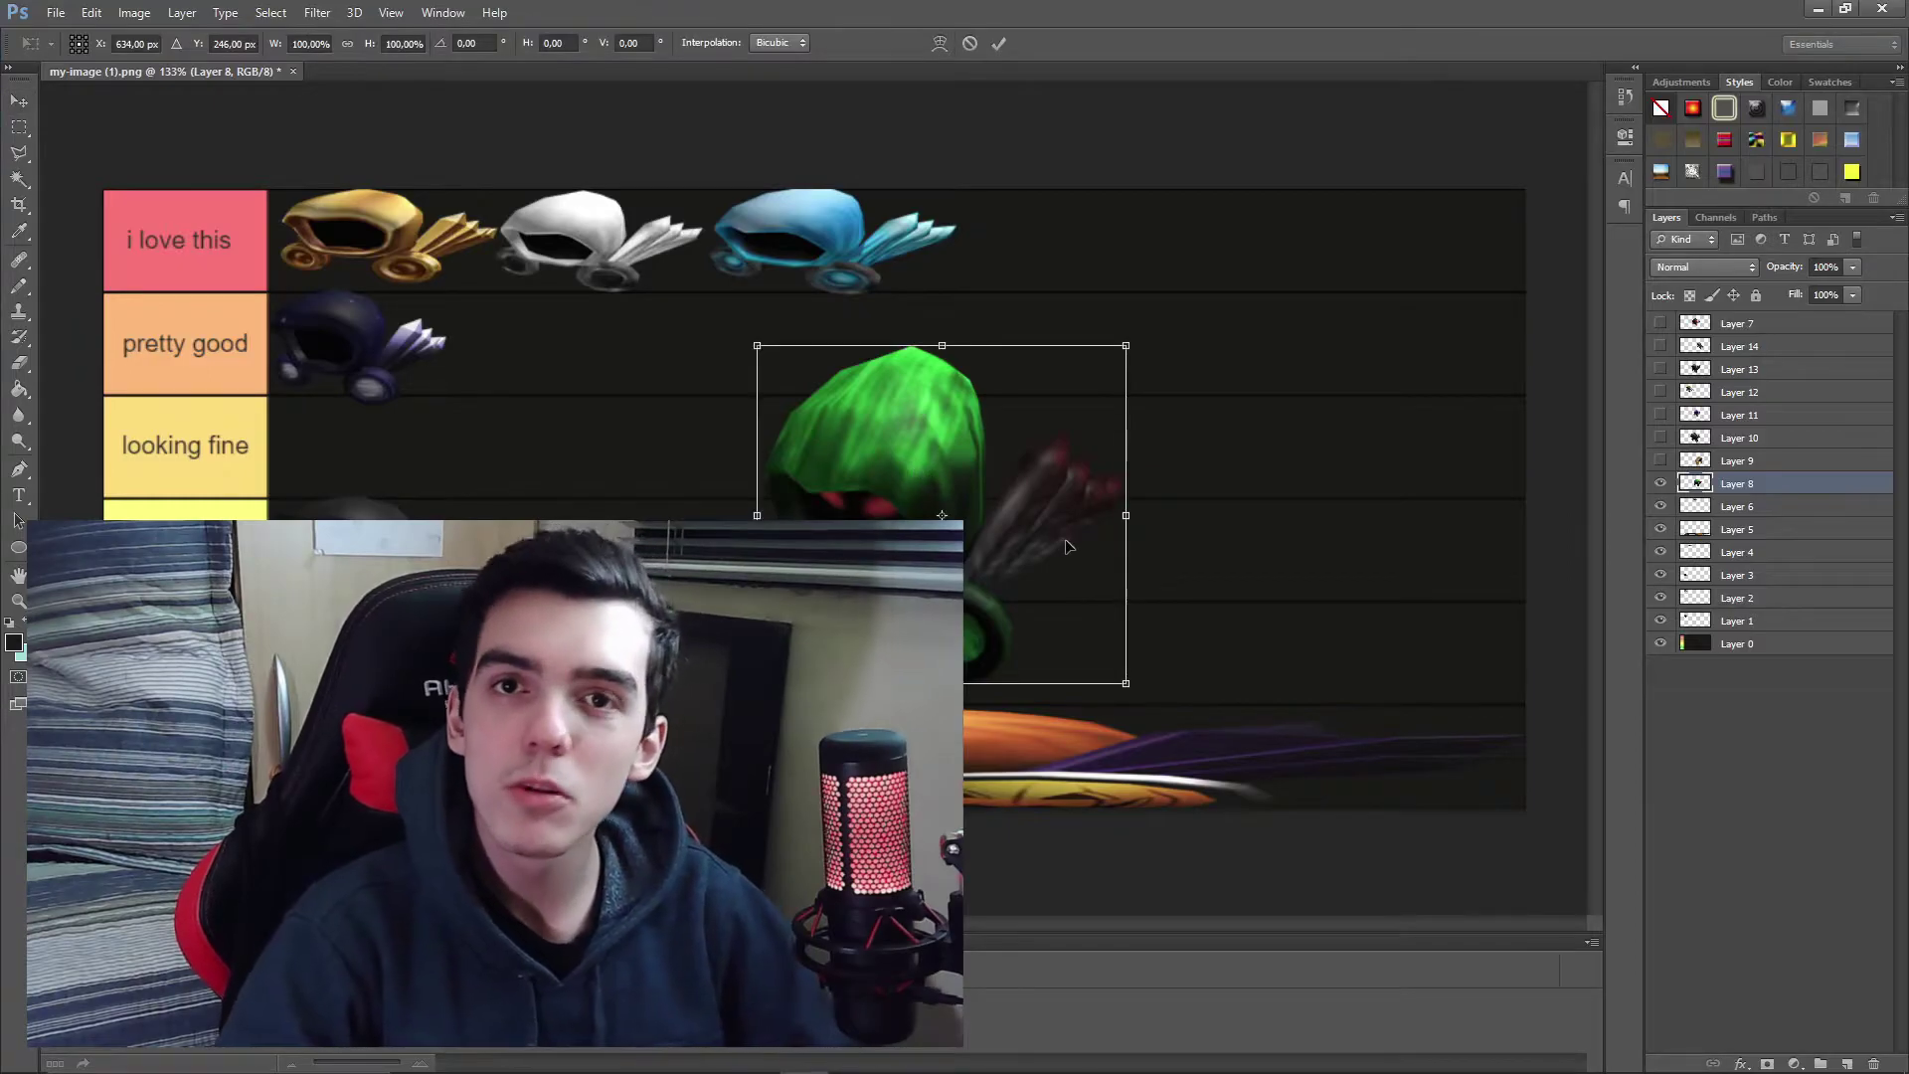
pyautogui.moveTo(1128, 658); pyautogui.dragTo(632, 365)
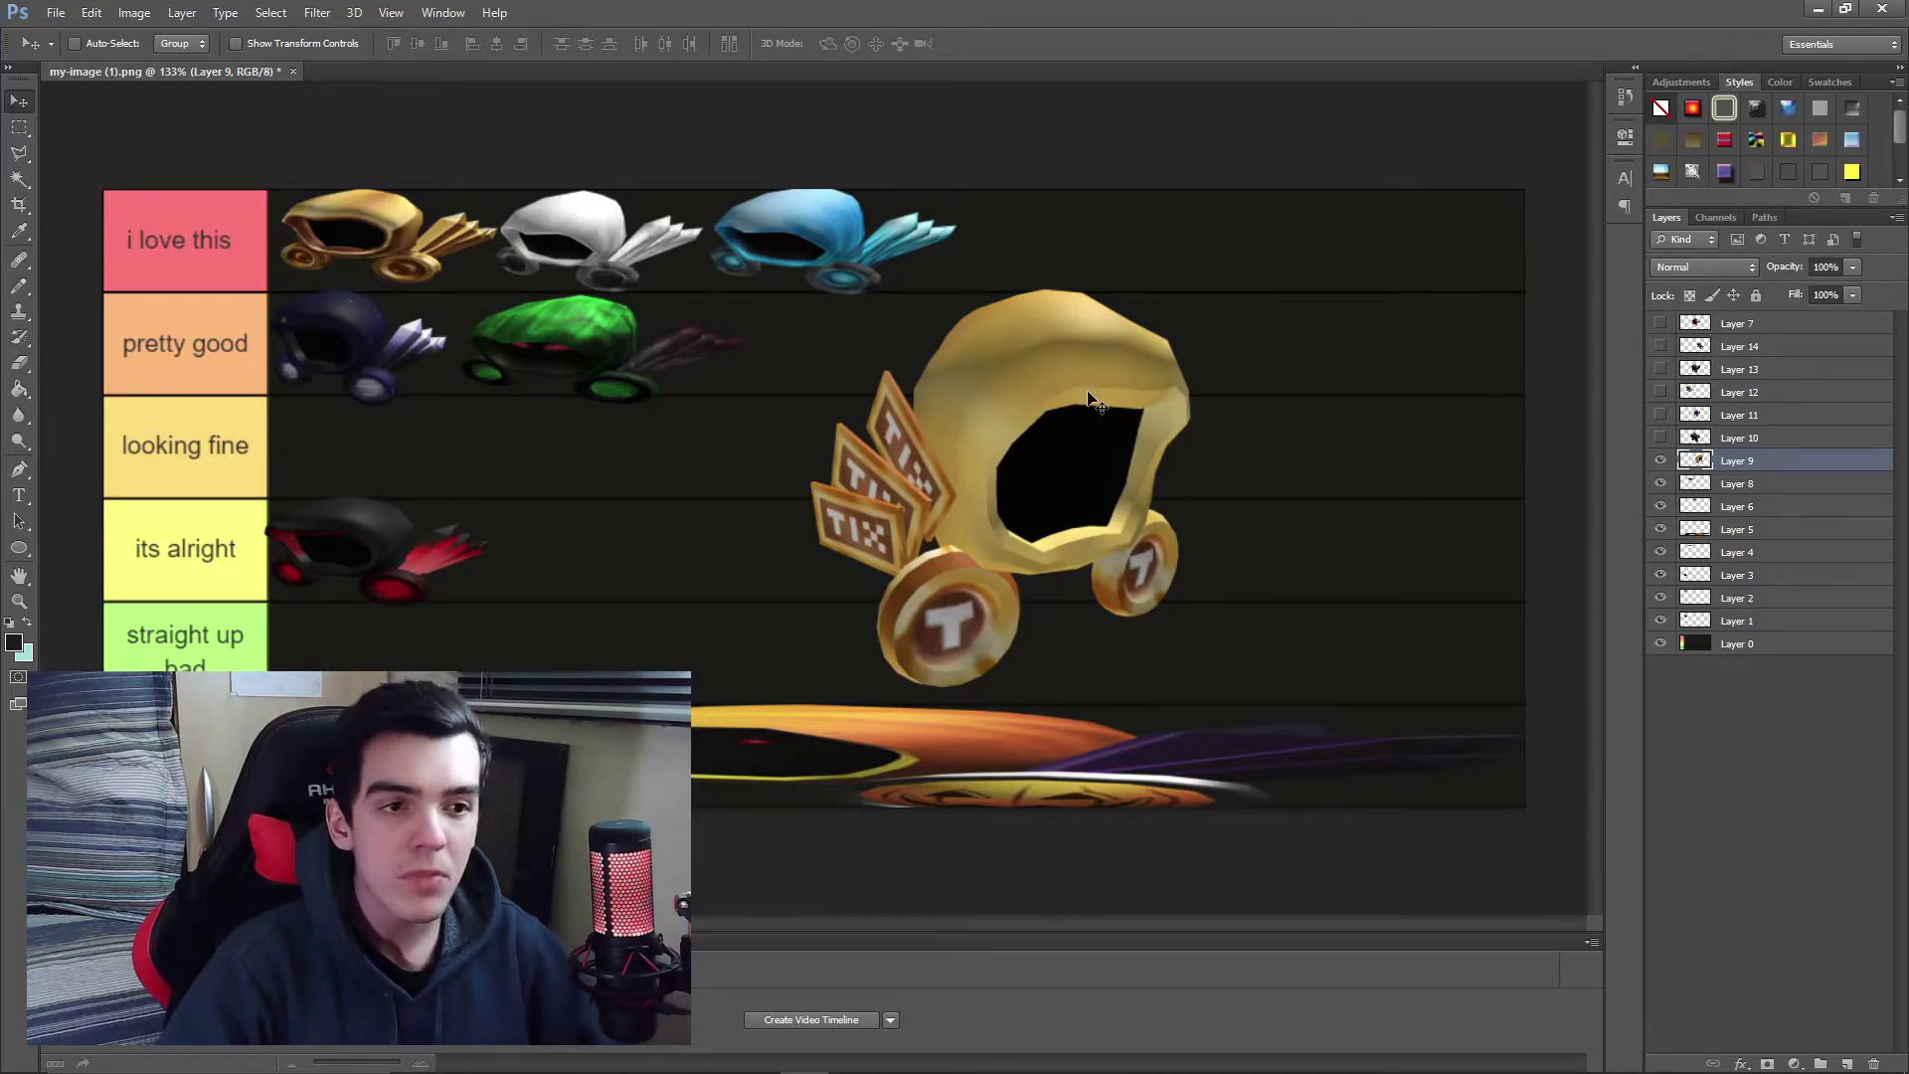
pyautogui.press('t')
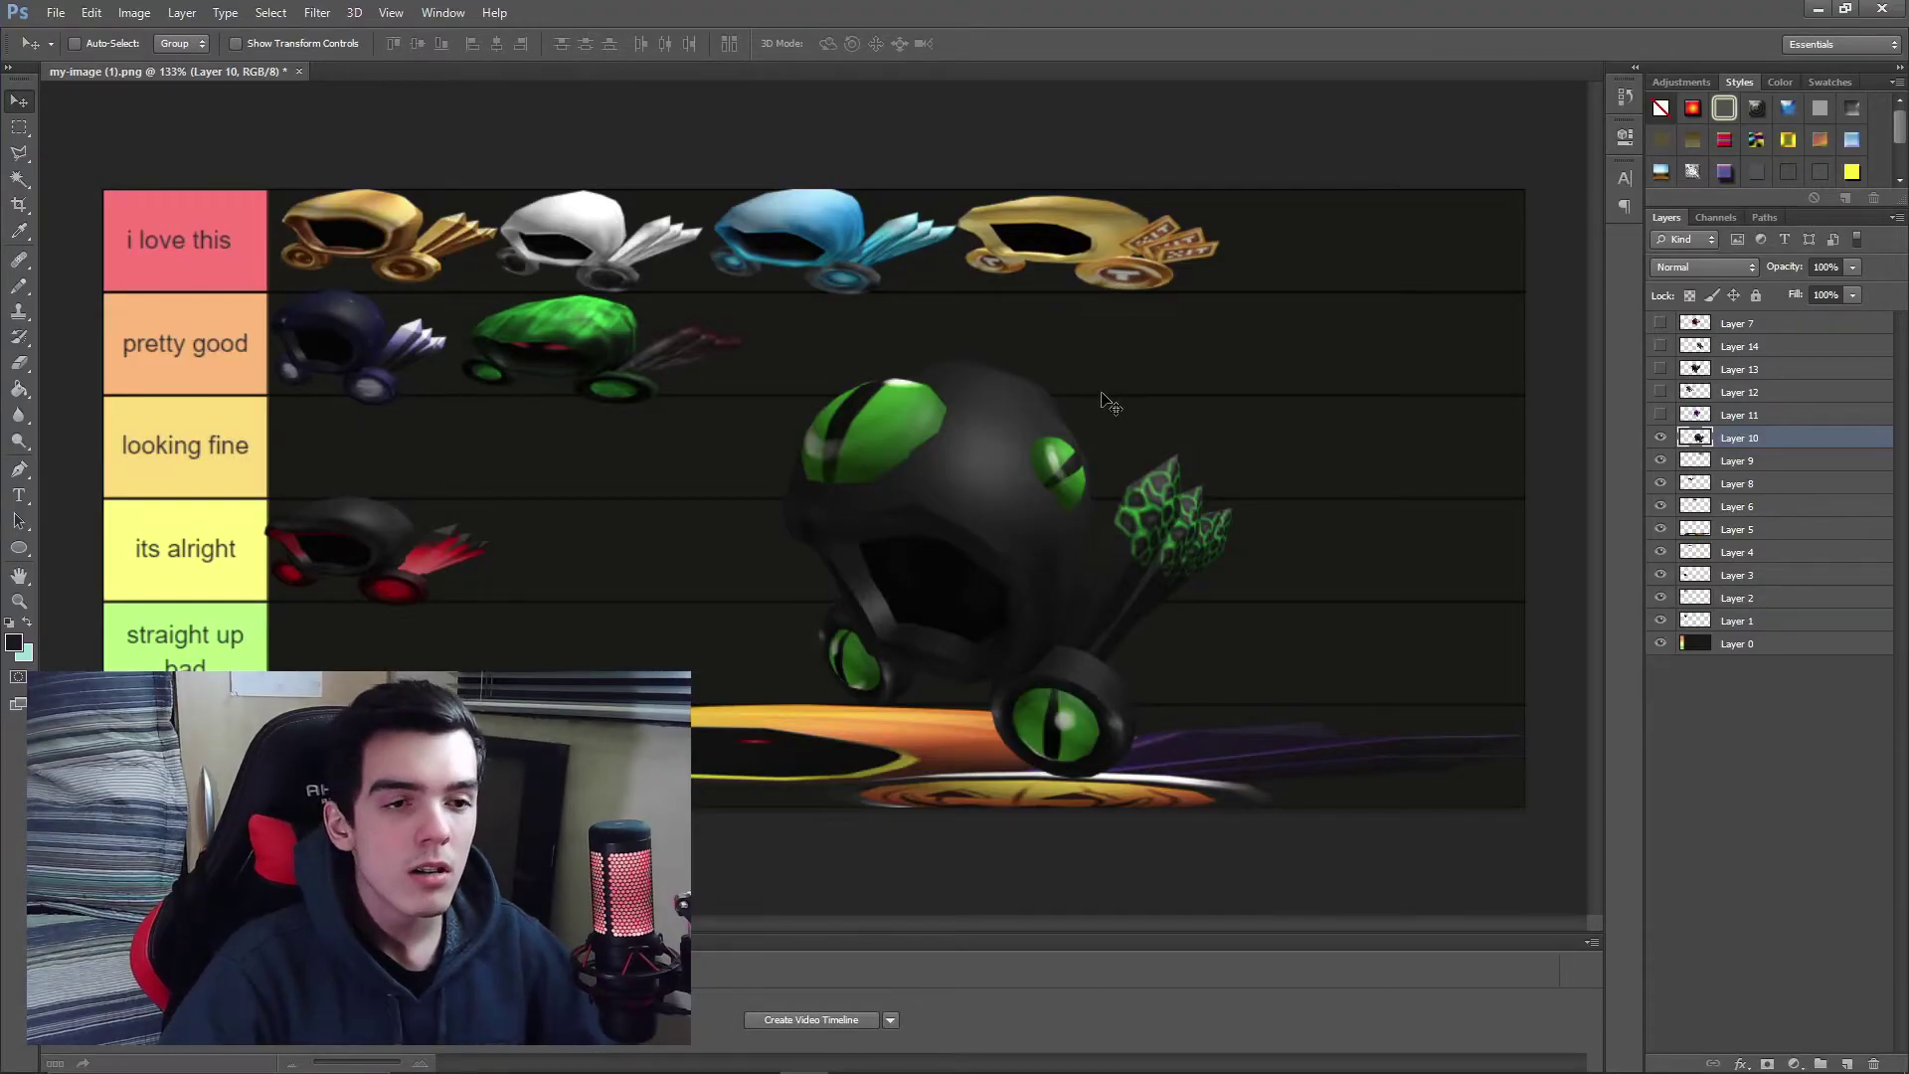
# Scale down the black hood with green eyes and fit it at the start of the "looking fine" row
pyautogui.hotkey('ctrl', 't')
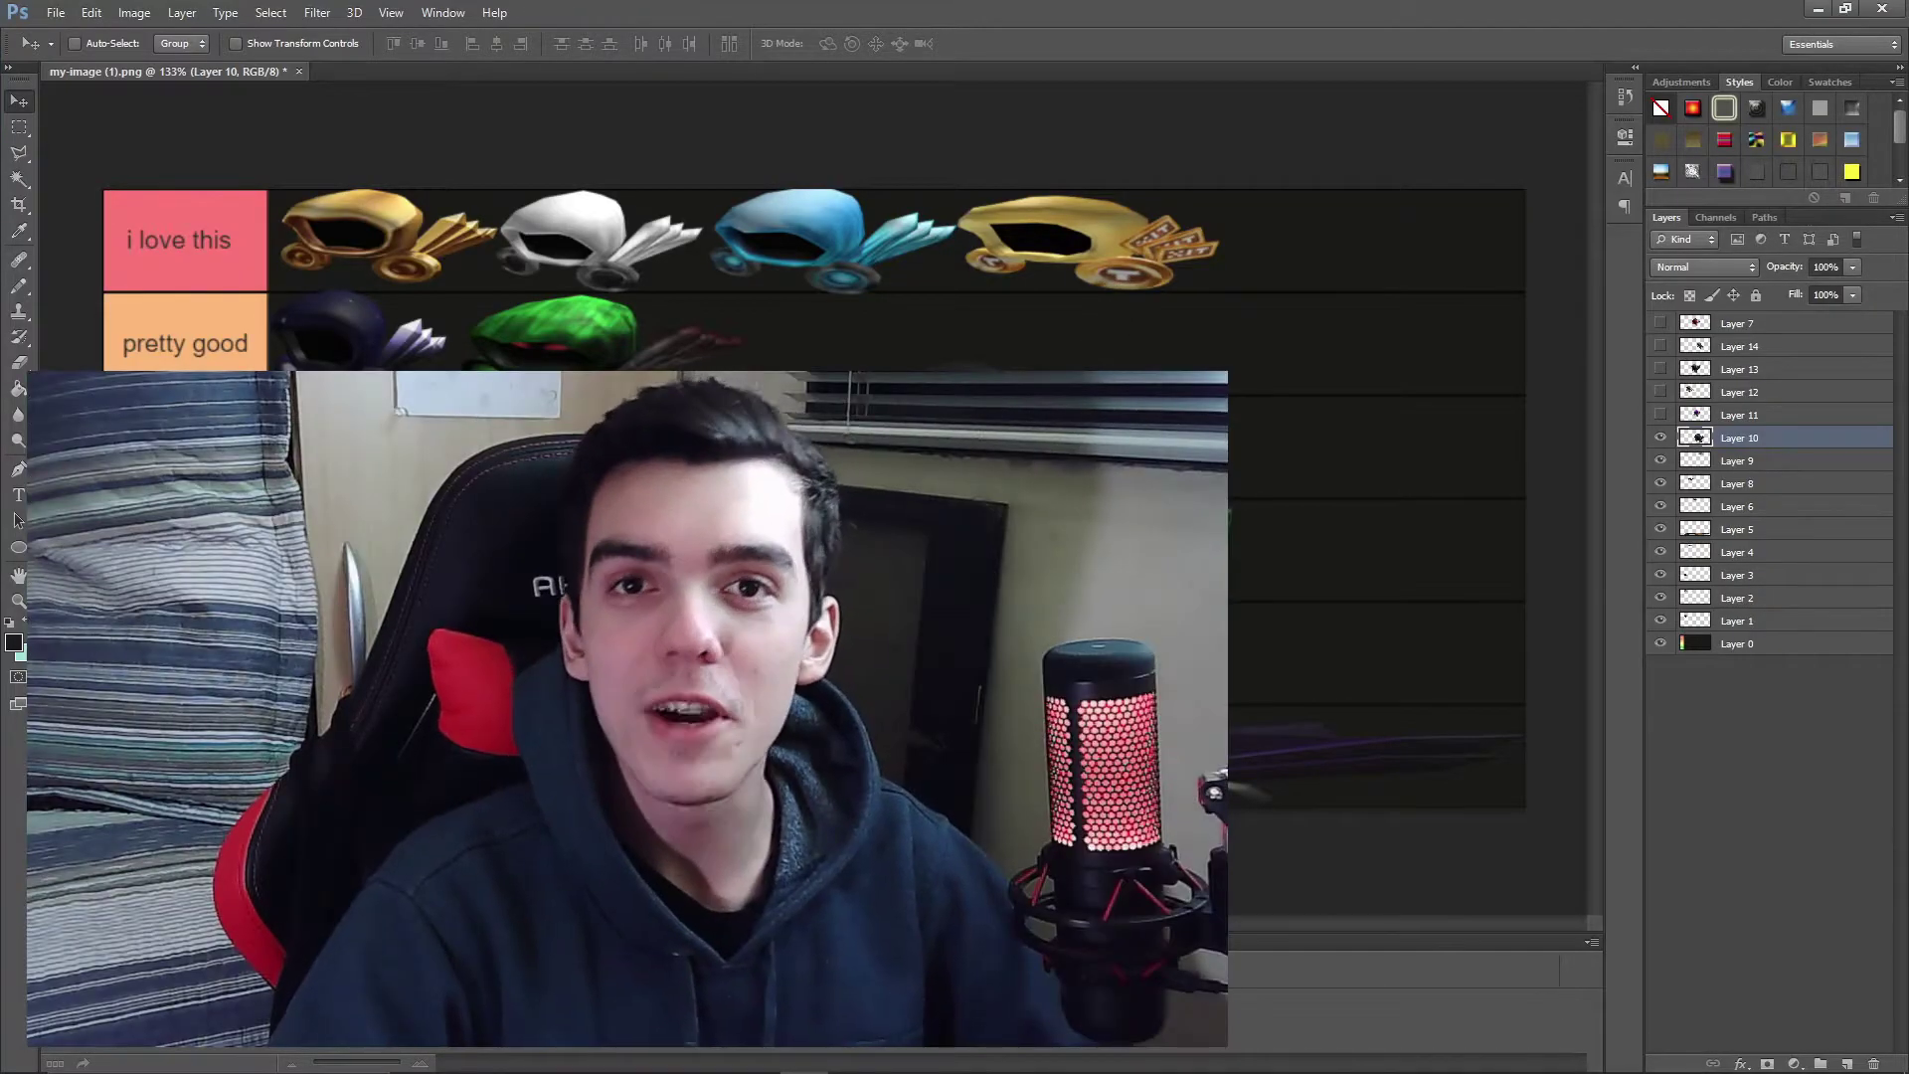
pyautogui.moveTo(1233, 807); pyautogui.dragTo(1012, 710)
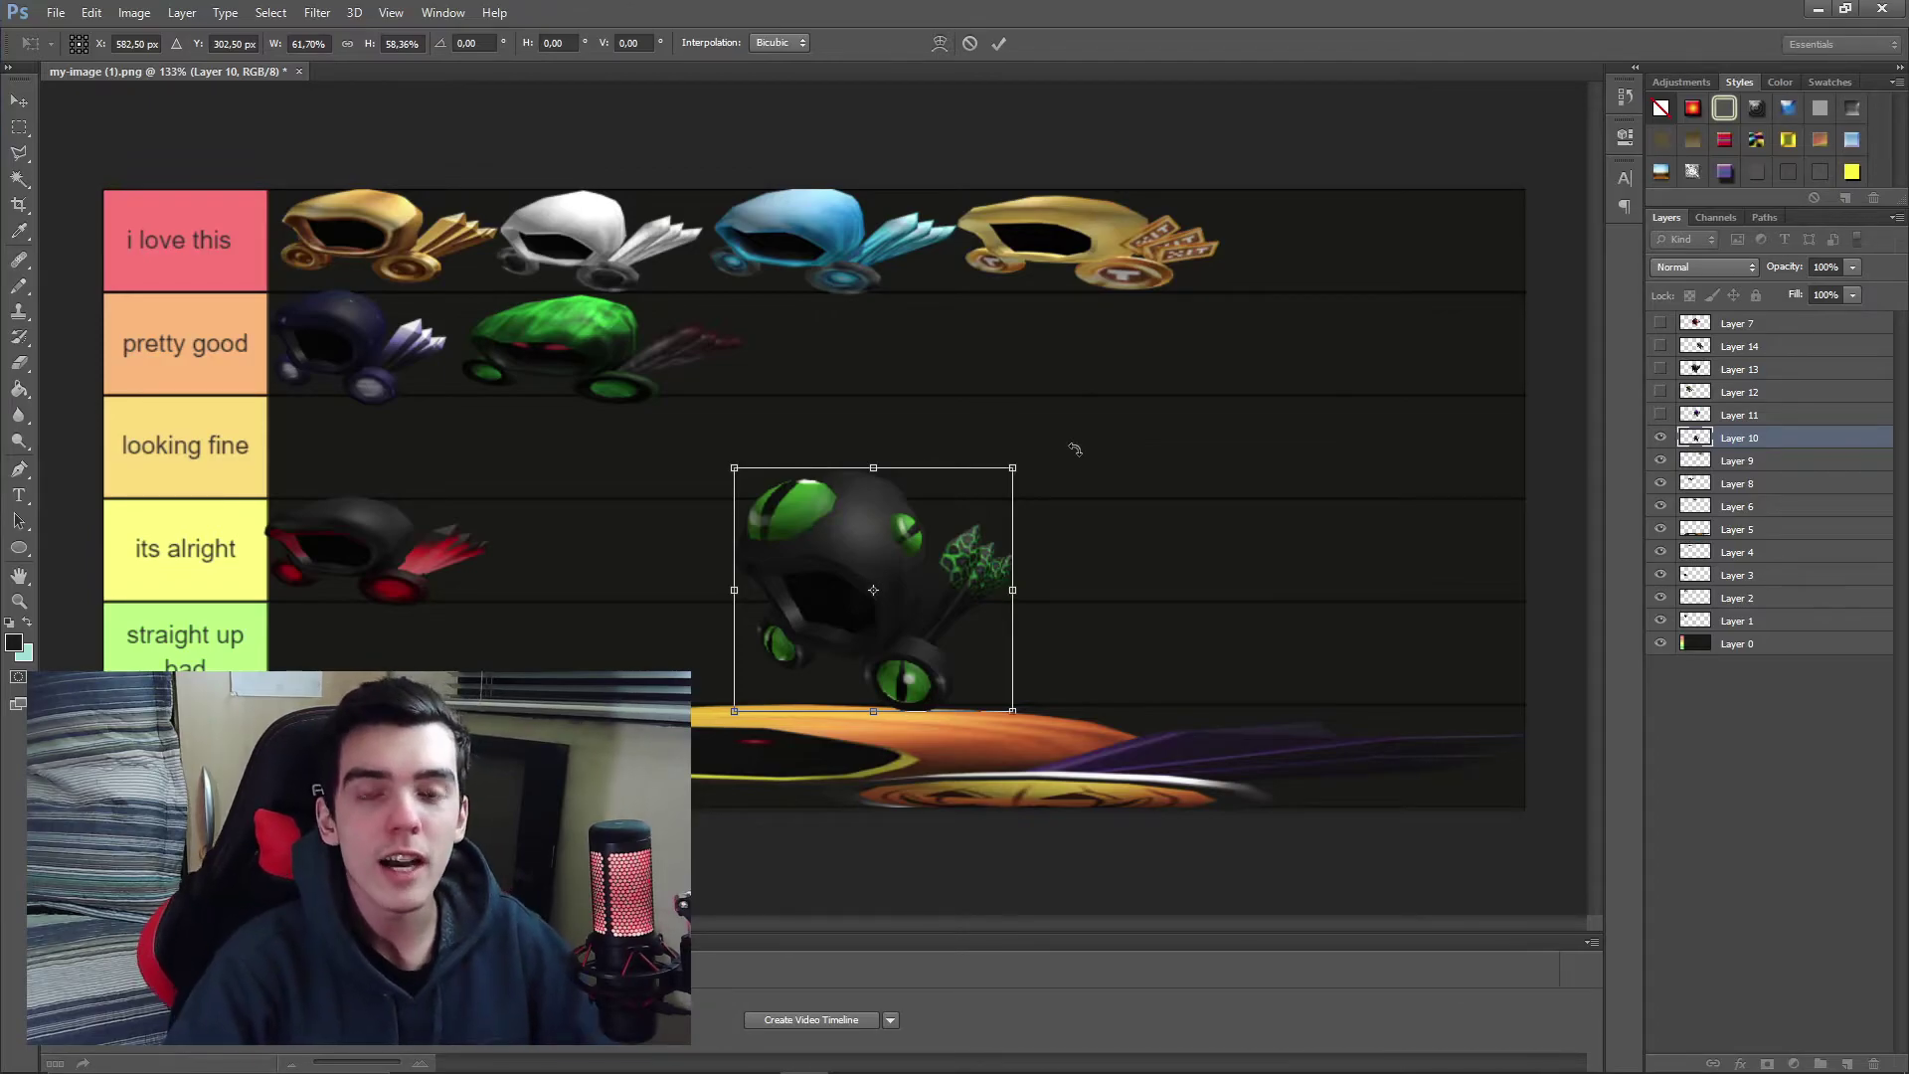
pyautogui.moveTo(974, 477); pyautogui.dragTo(507, 404)
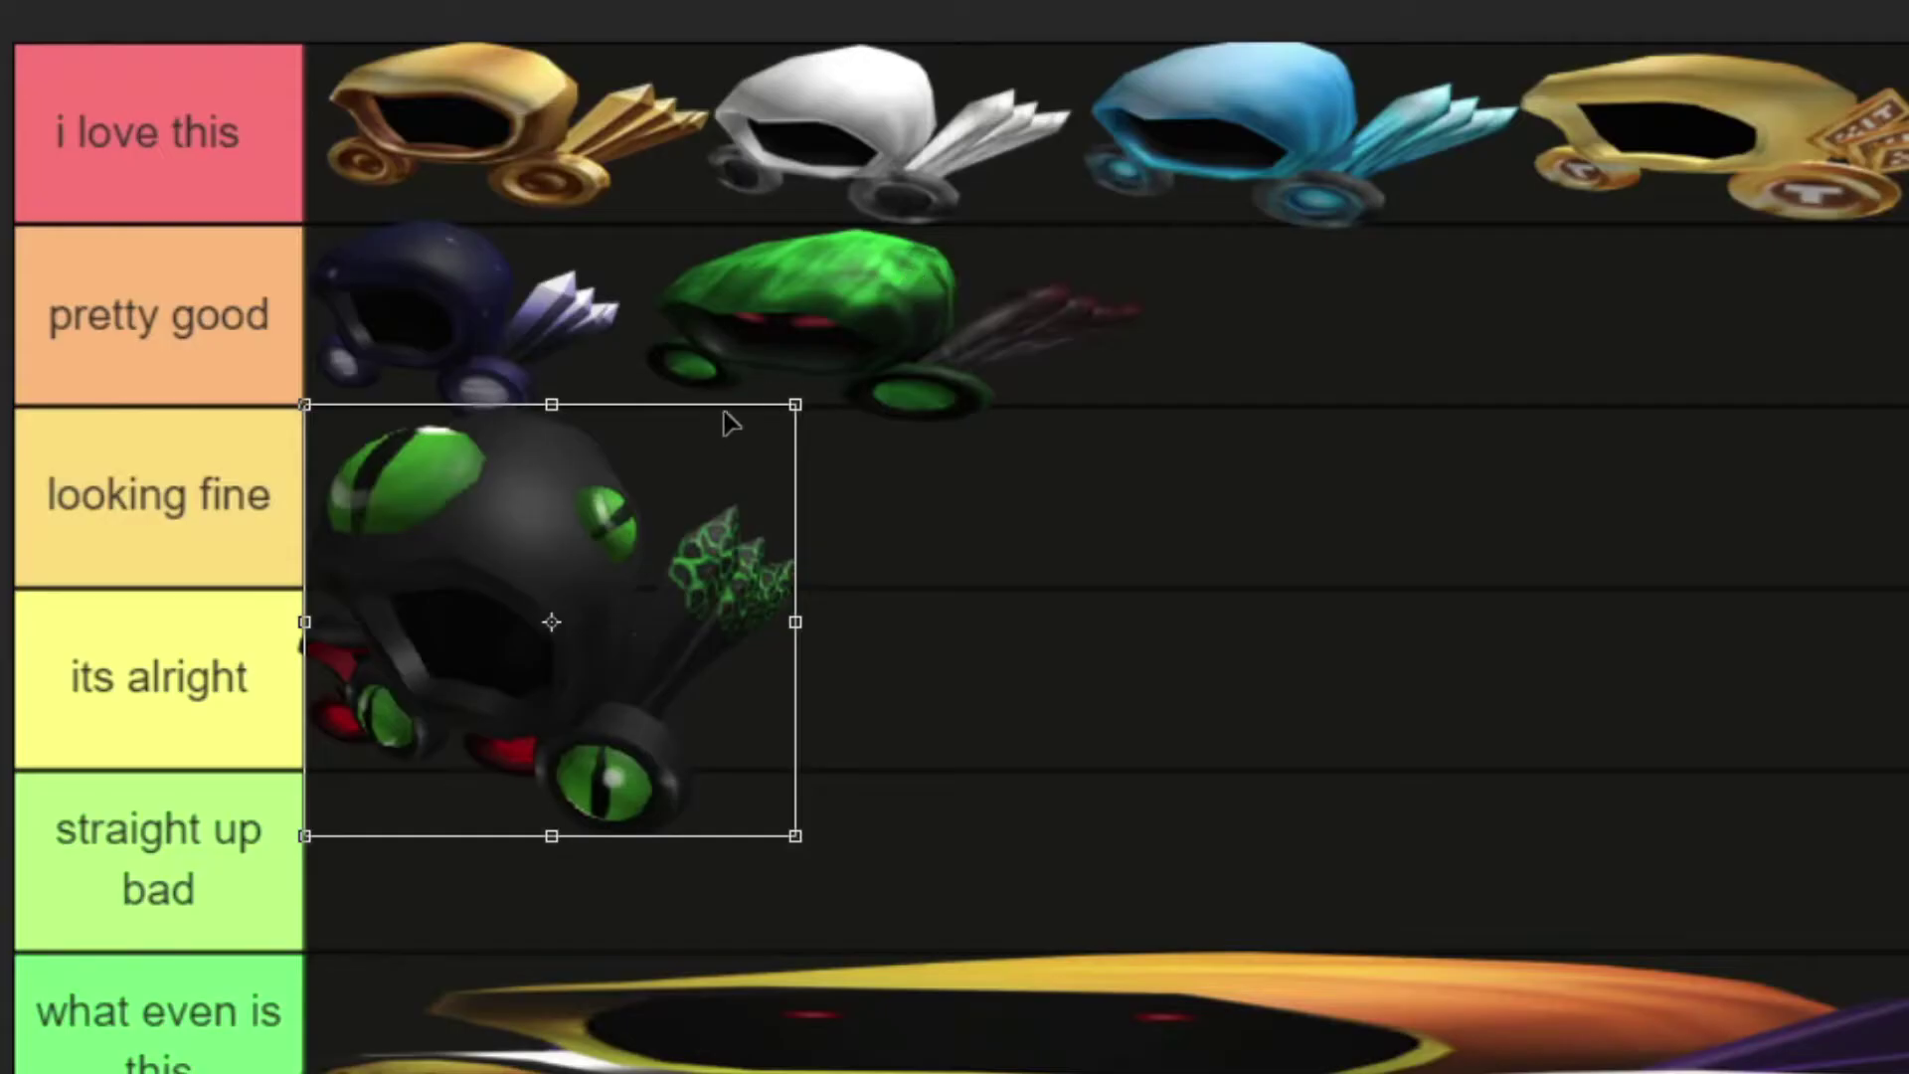
pyautogui.moveTo(795, 472)
pyautogui.mouseDown()
pyautogui.moveTo(959, 537)
pyautogui.moveTo(803, 479)
pyautogui.mouseUp()
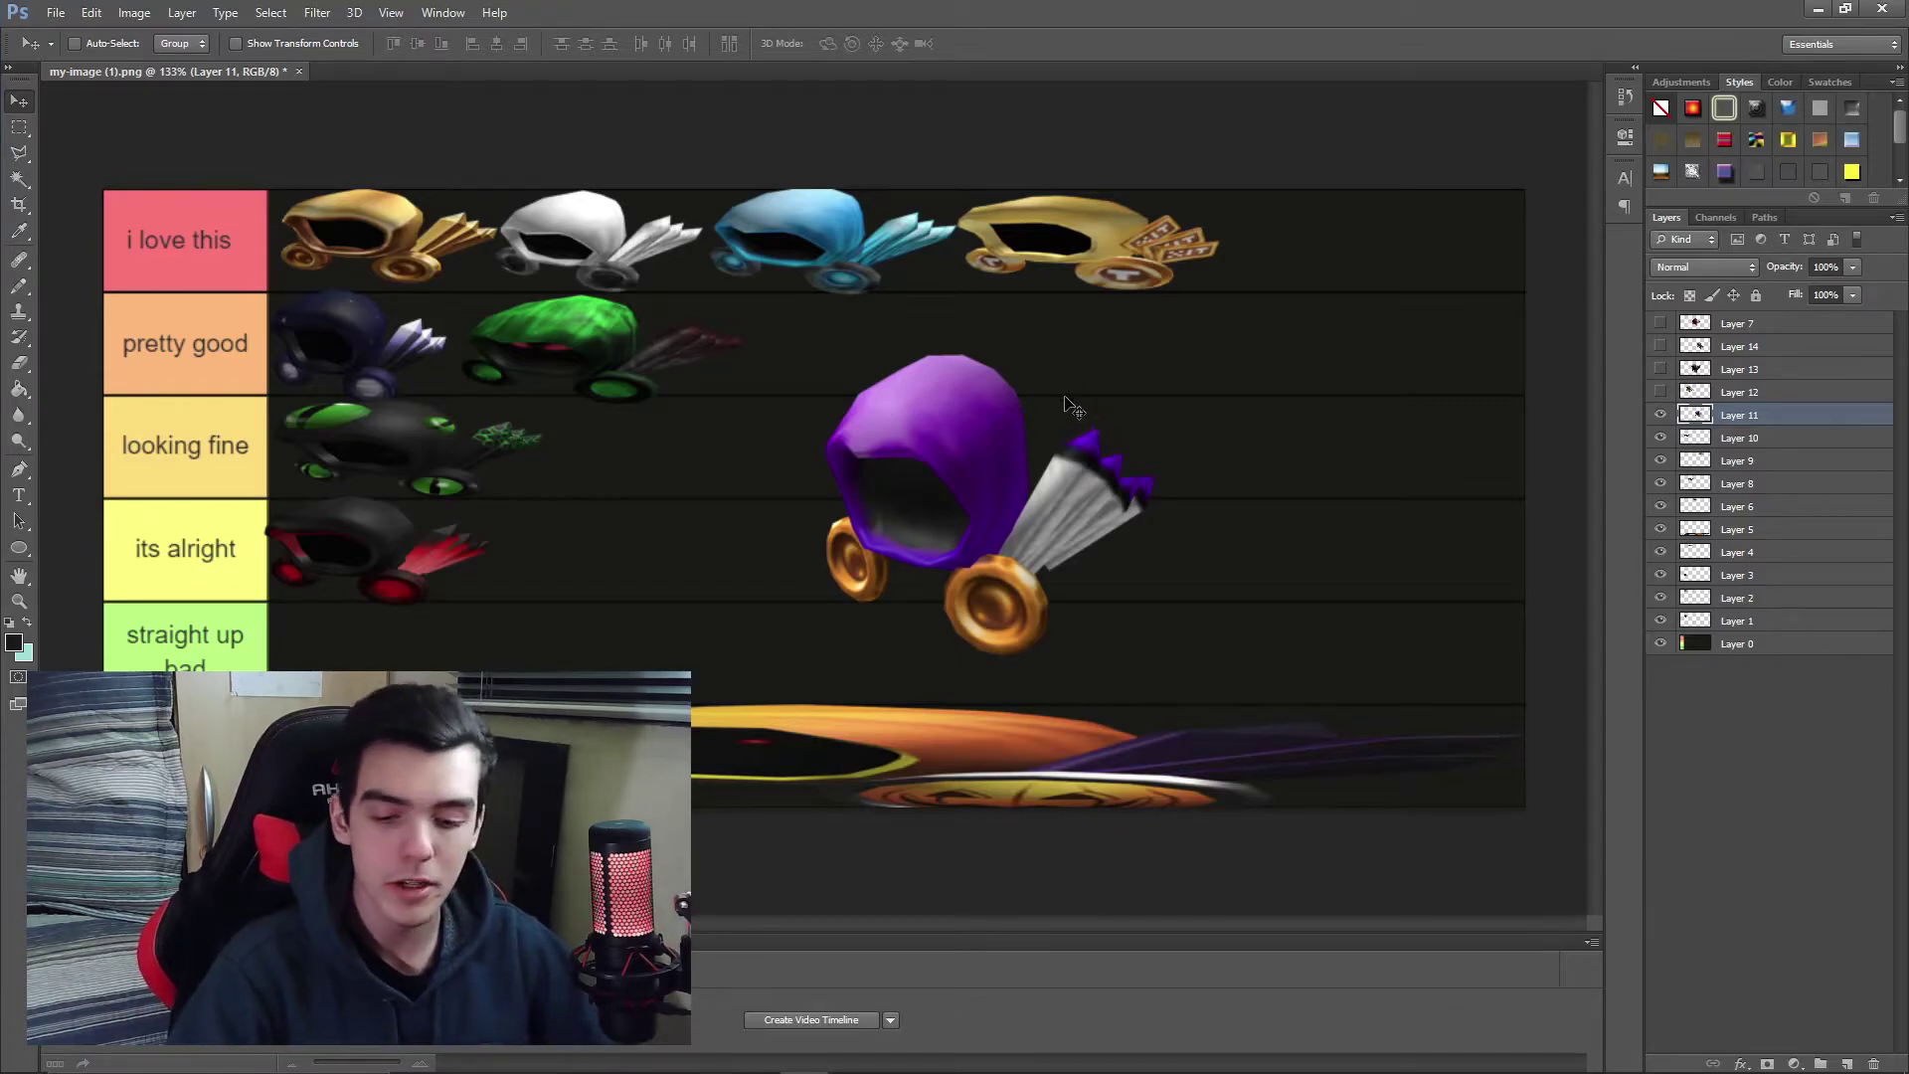
# Scale and flatten the purple hood to row height and place it after the black and red hood in "its alright"
pyautogui.hotkey('ctrl', 't')
pyautogui.moveTo(1153, 656); pyautogui.dragTo(1145, 646)
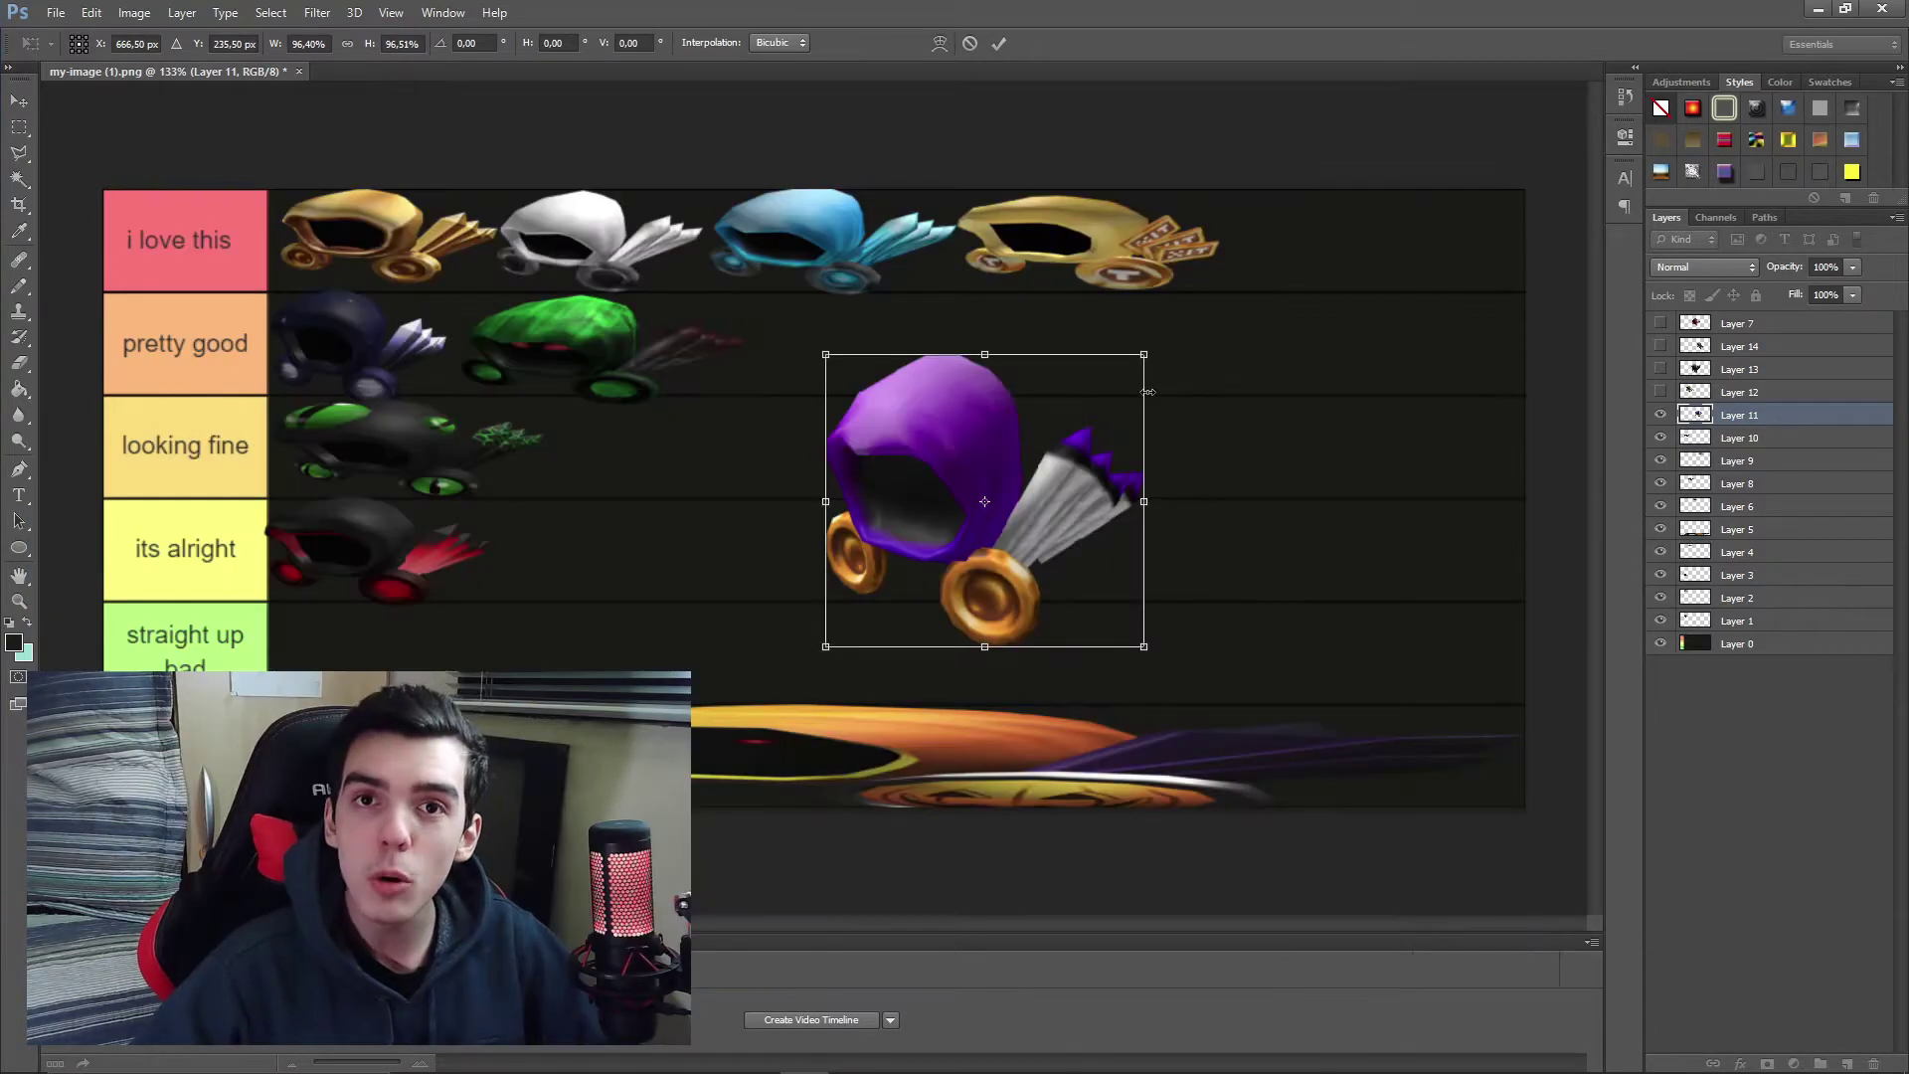
pyautogui.moveTo(985, 646); pyautogui.dragTo(984, 455)
pyautogui.moveTo(1106, 447); pyautogui.dragTo(777, 593)
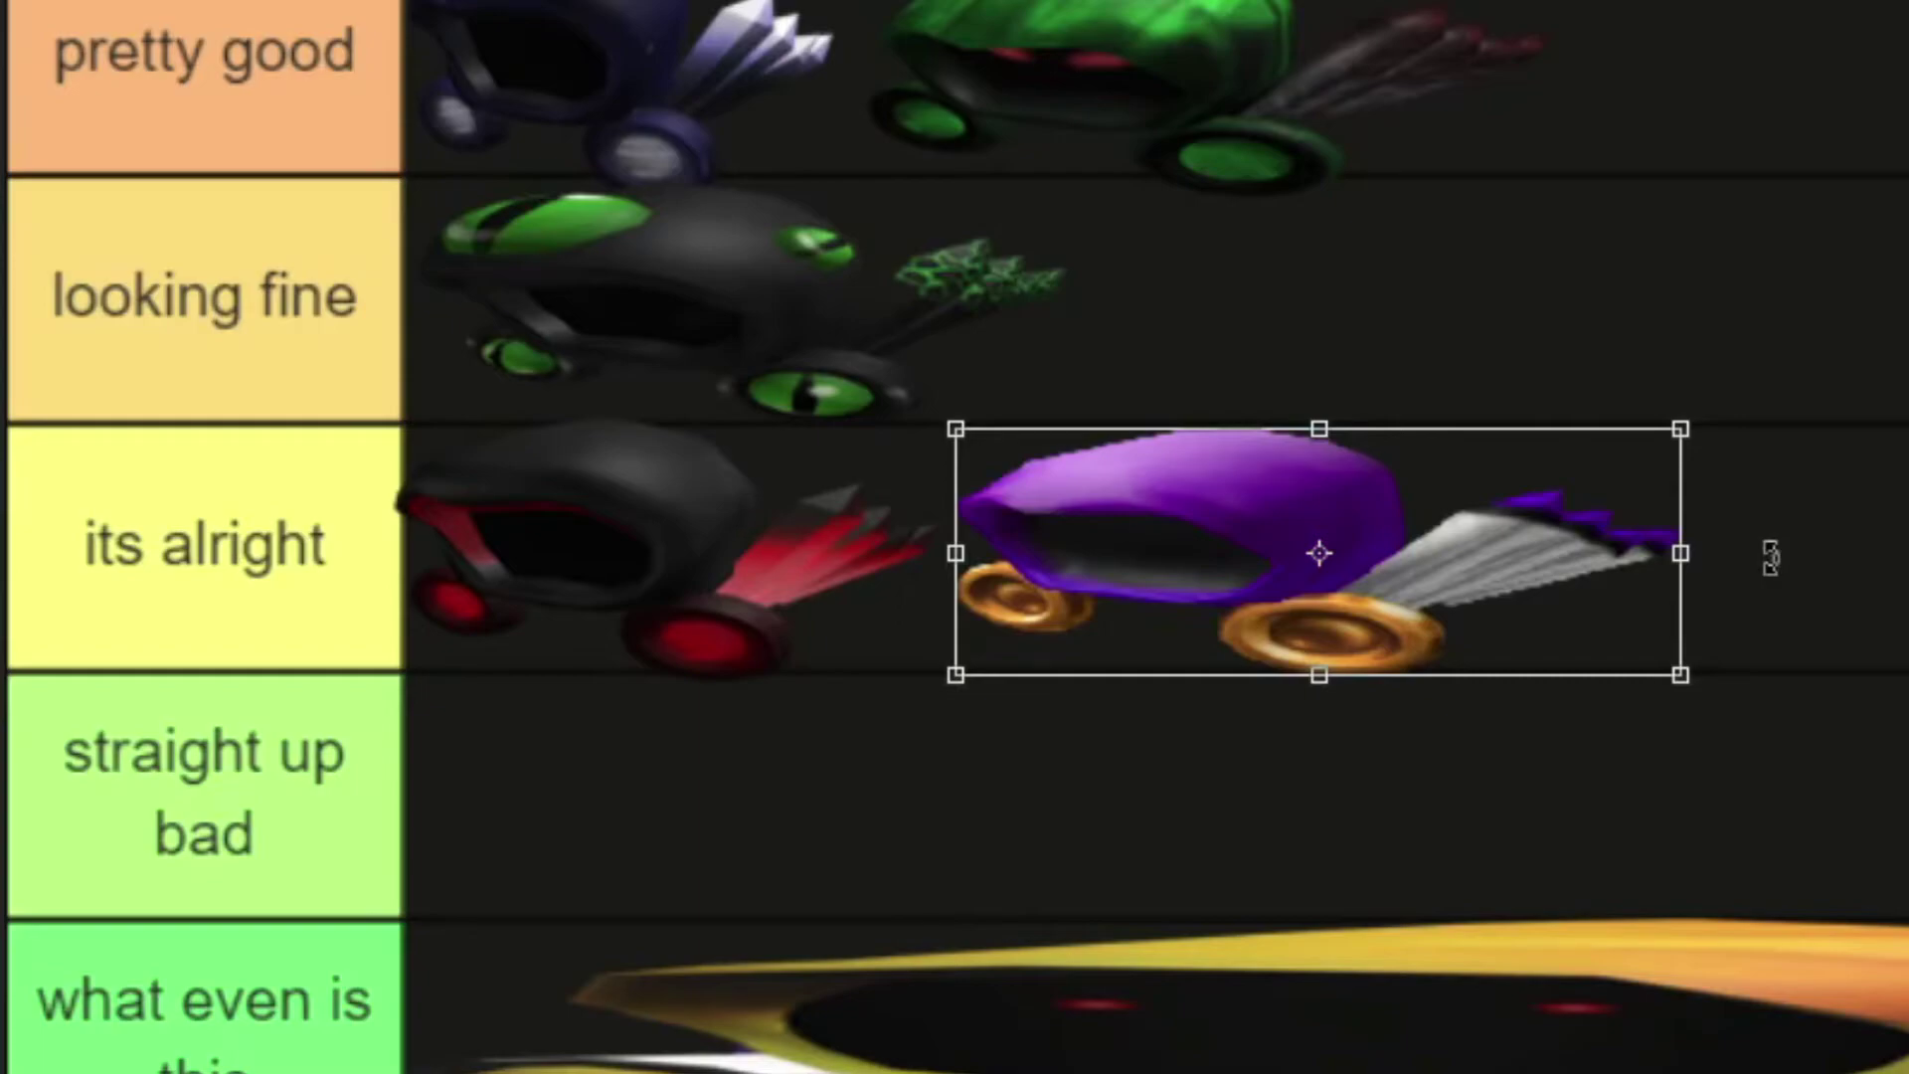
pyautogui.press('Return')
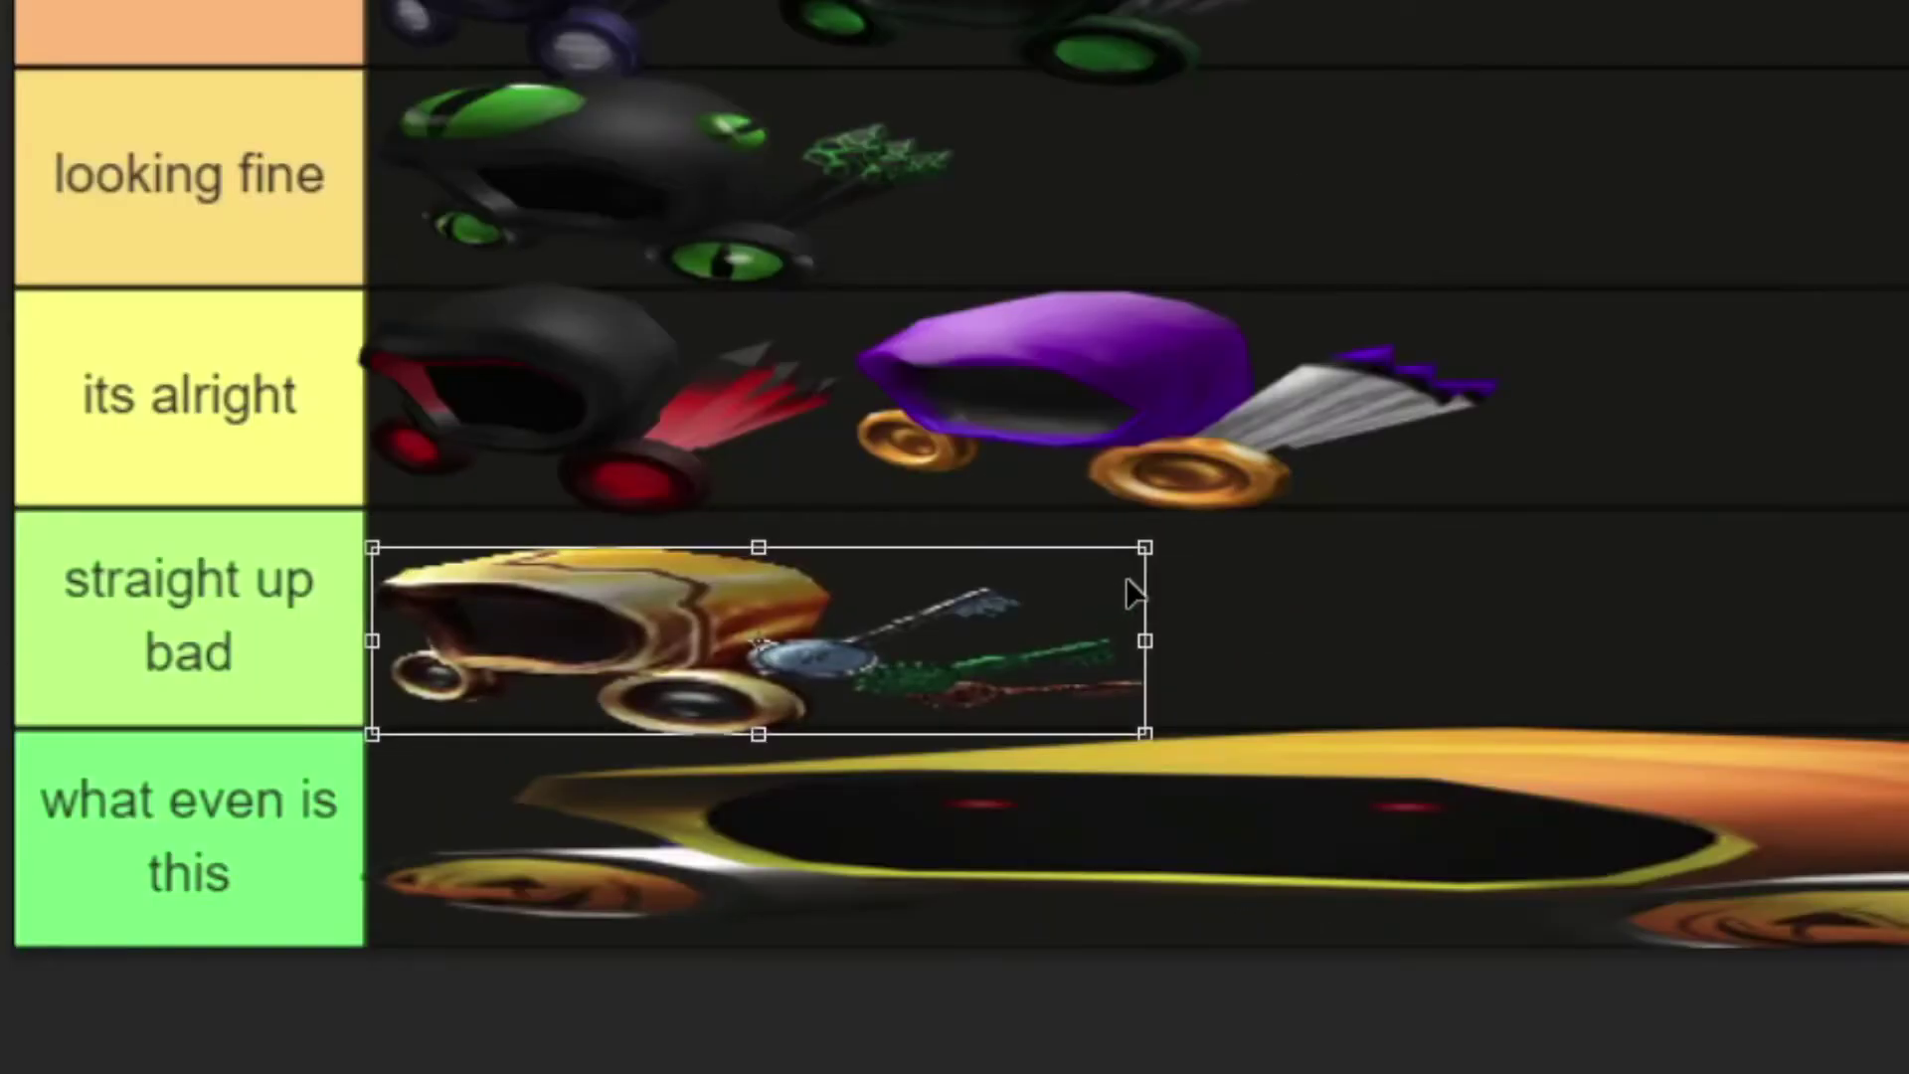
# Stretch the golden key hood to the "straight up bad" row height, and fit the grey bat-winged hood second in "looking fine"
pyautogui.moveTo(1144, 548)
pyautogui.mouseDown()
pyautogui.moveTo(1145, 490)
pyautogui.moveTo(1145, 514)
pyautogui.mouseUp()
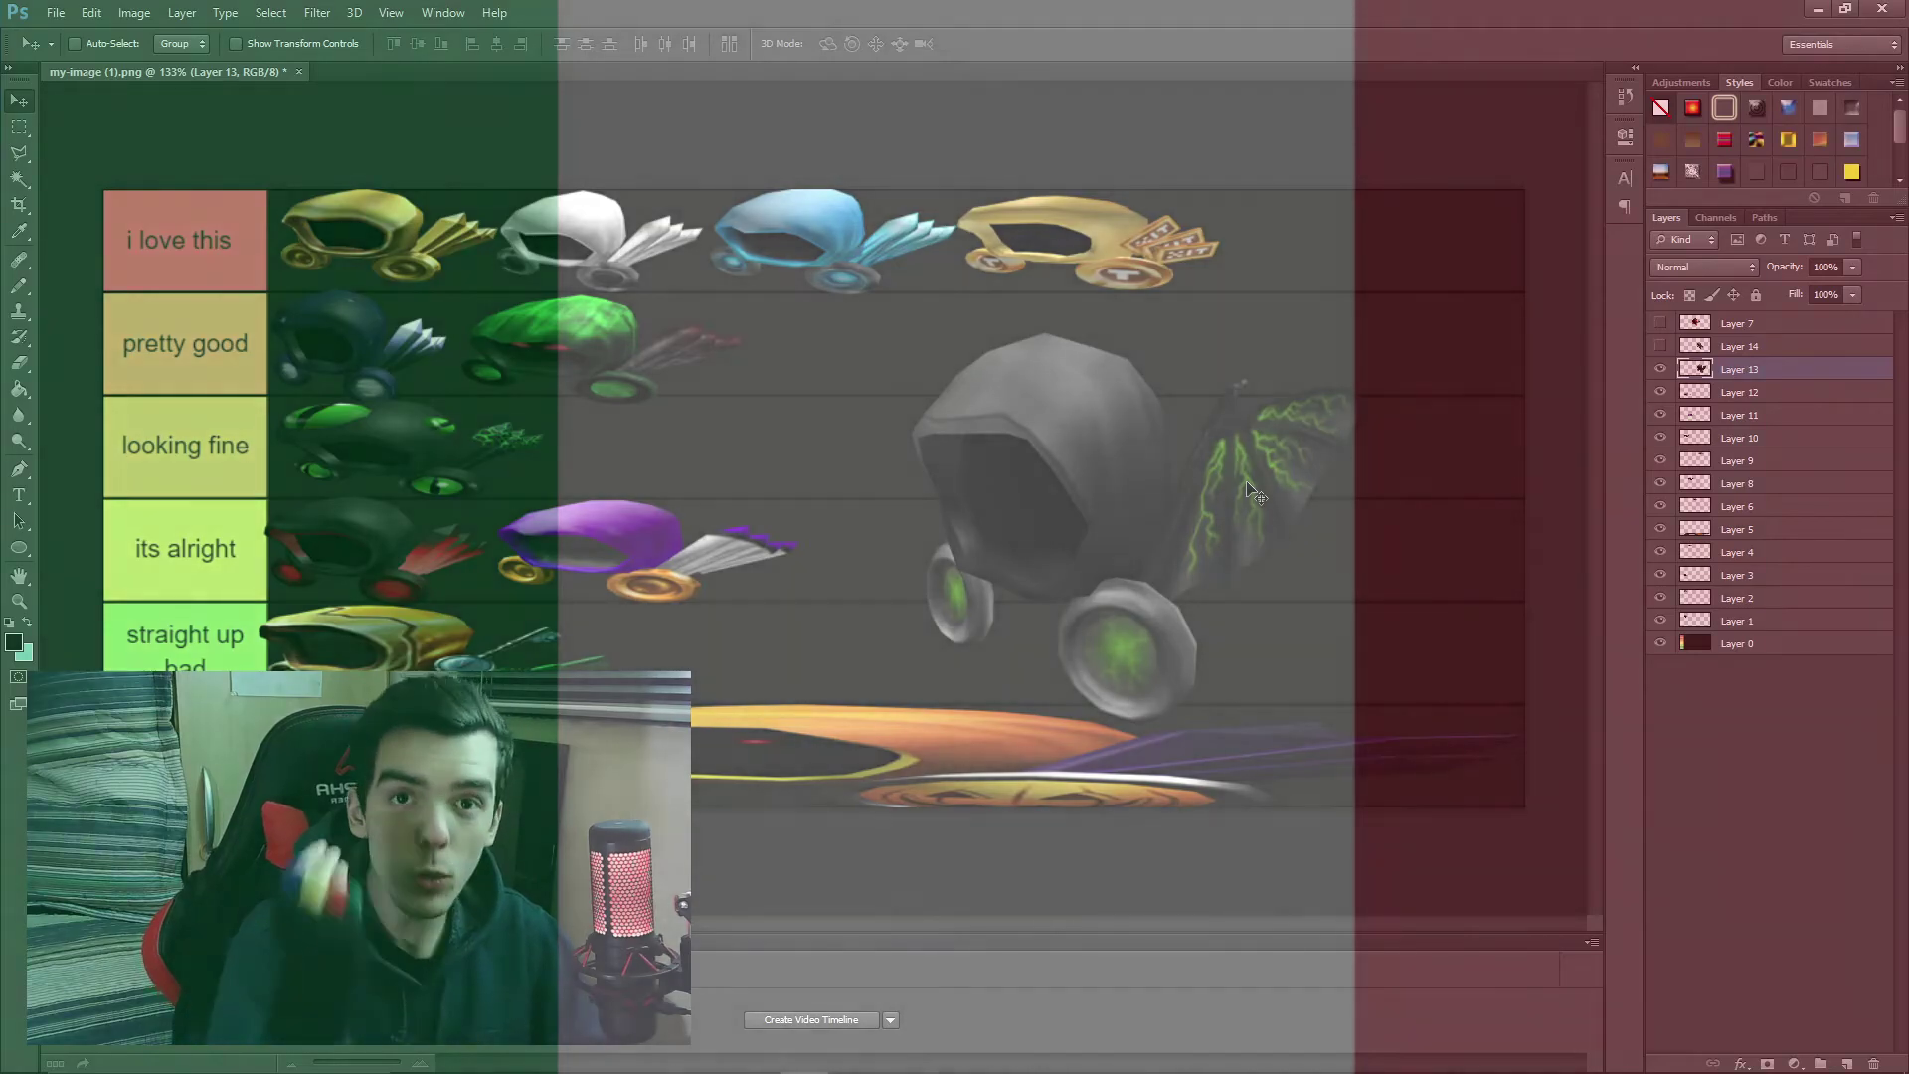
pyautogui.hotkey('ctrl', 't')
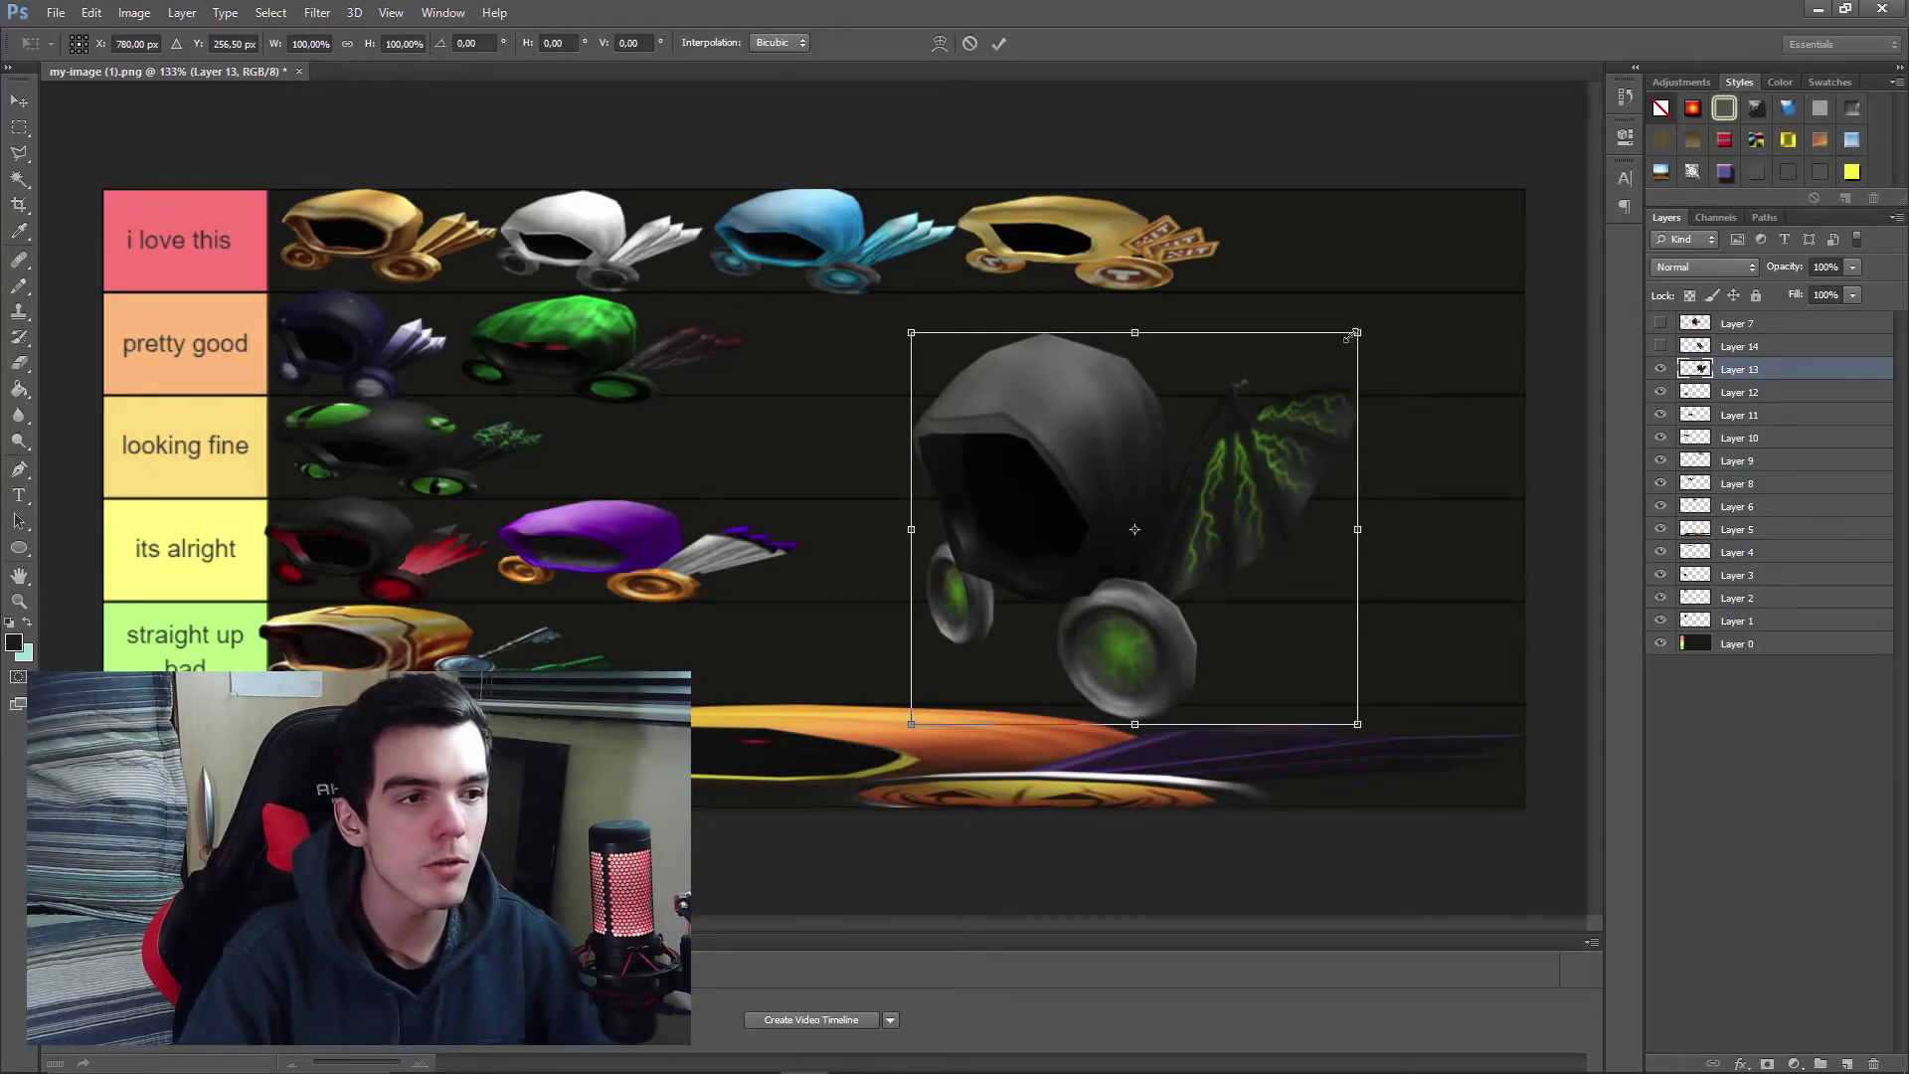
pyautogui.moveTo(1361, 332); pyautogui.dragTo(815, 444)
pyautogui.moveTo(872, 523); pyautogui.dragTo(845, 514)
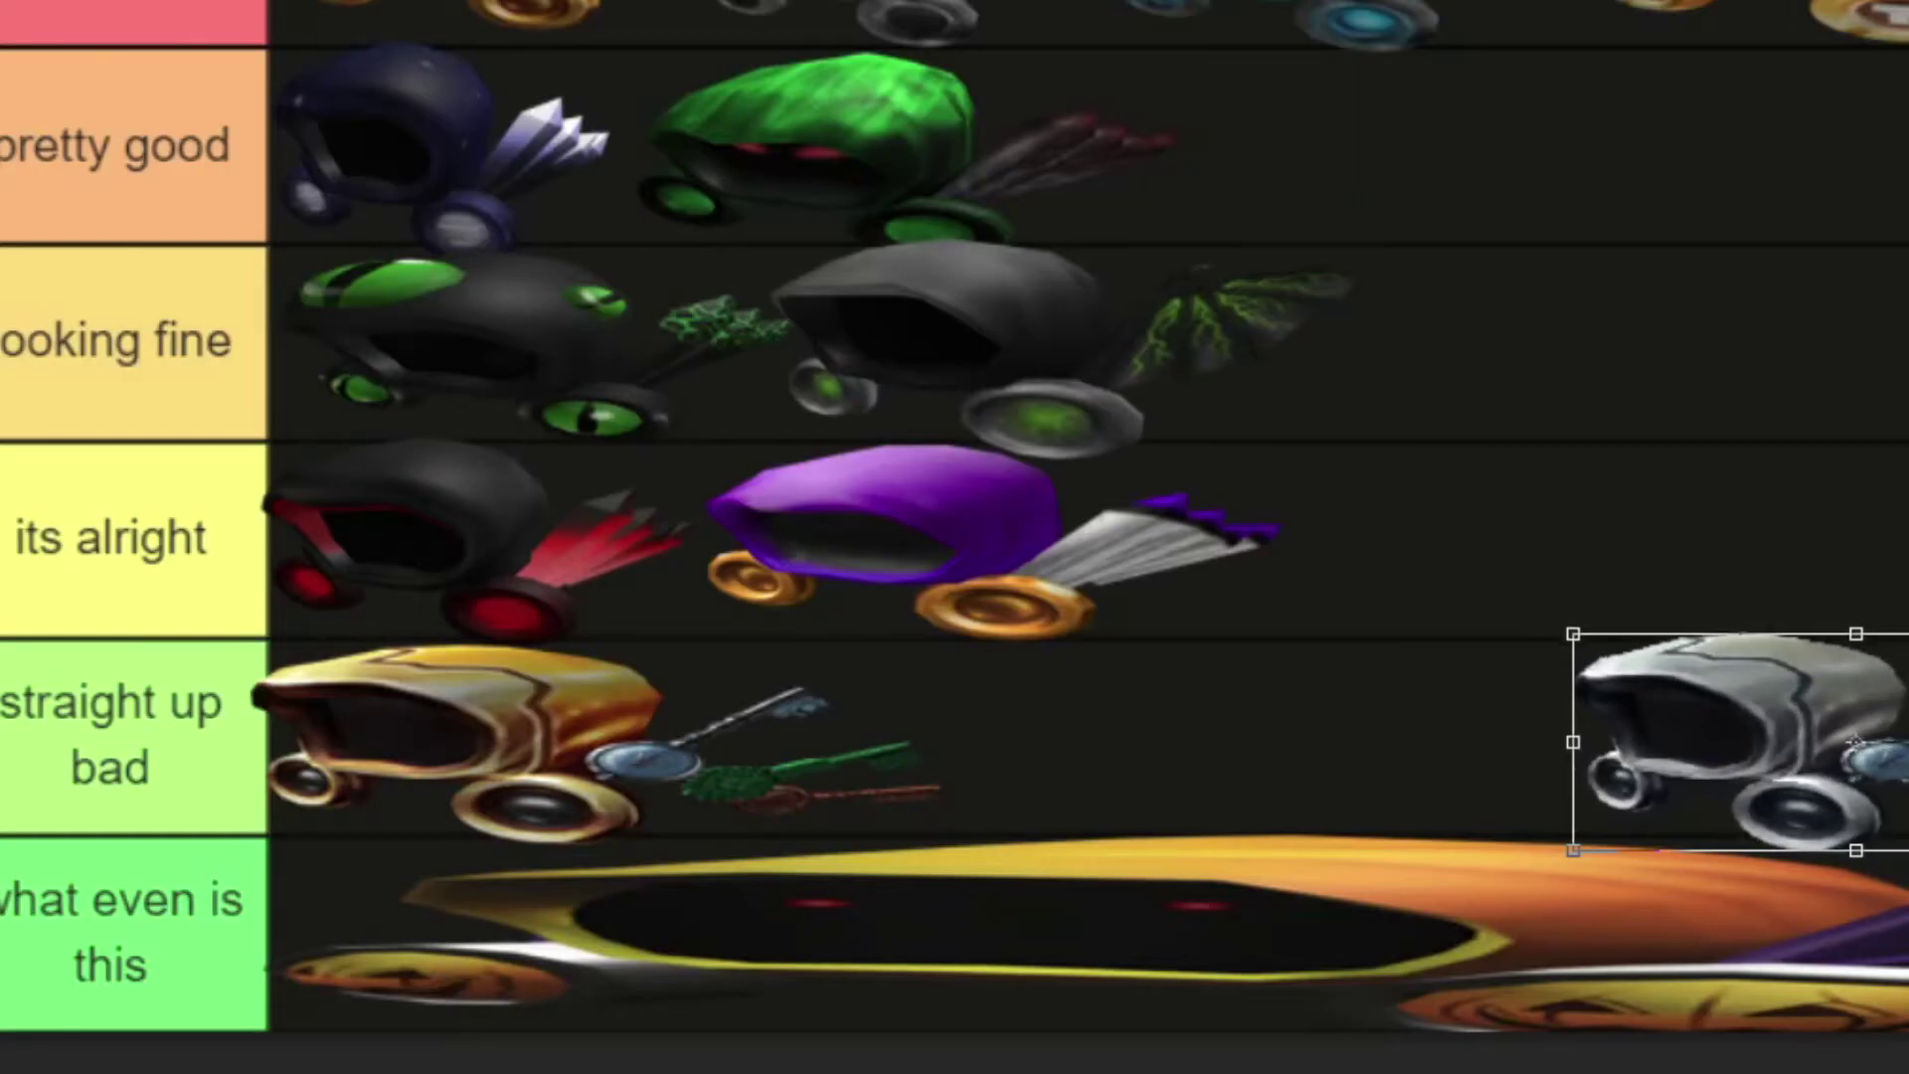
# Move the silver key hood after the purple one in "its alright", and scale the red lava hood into place beside it
pyautogui.moveTo(1908, 795); pyautogui.dragTo(1750, 597)
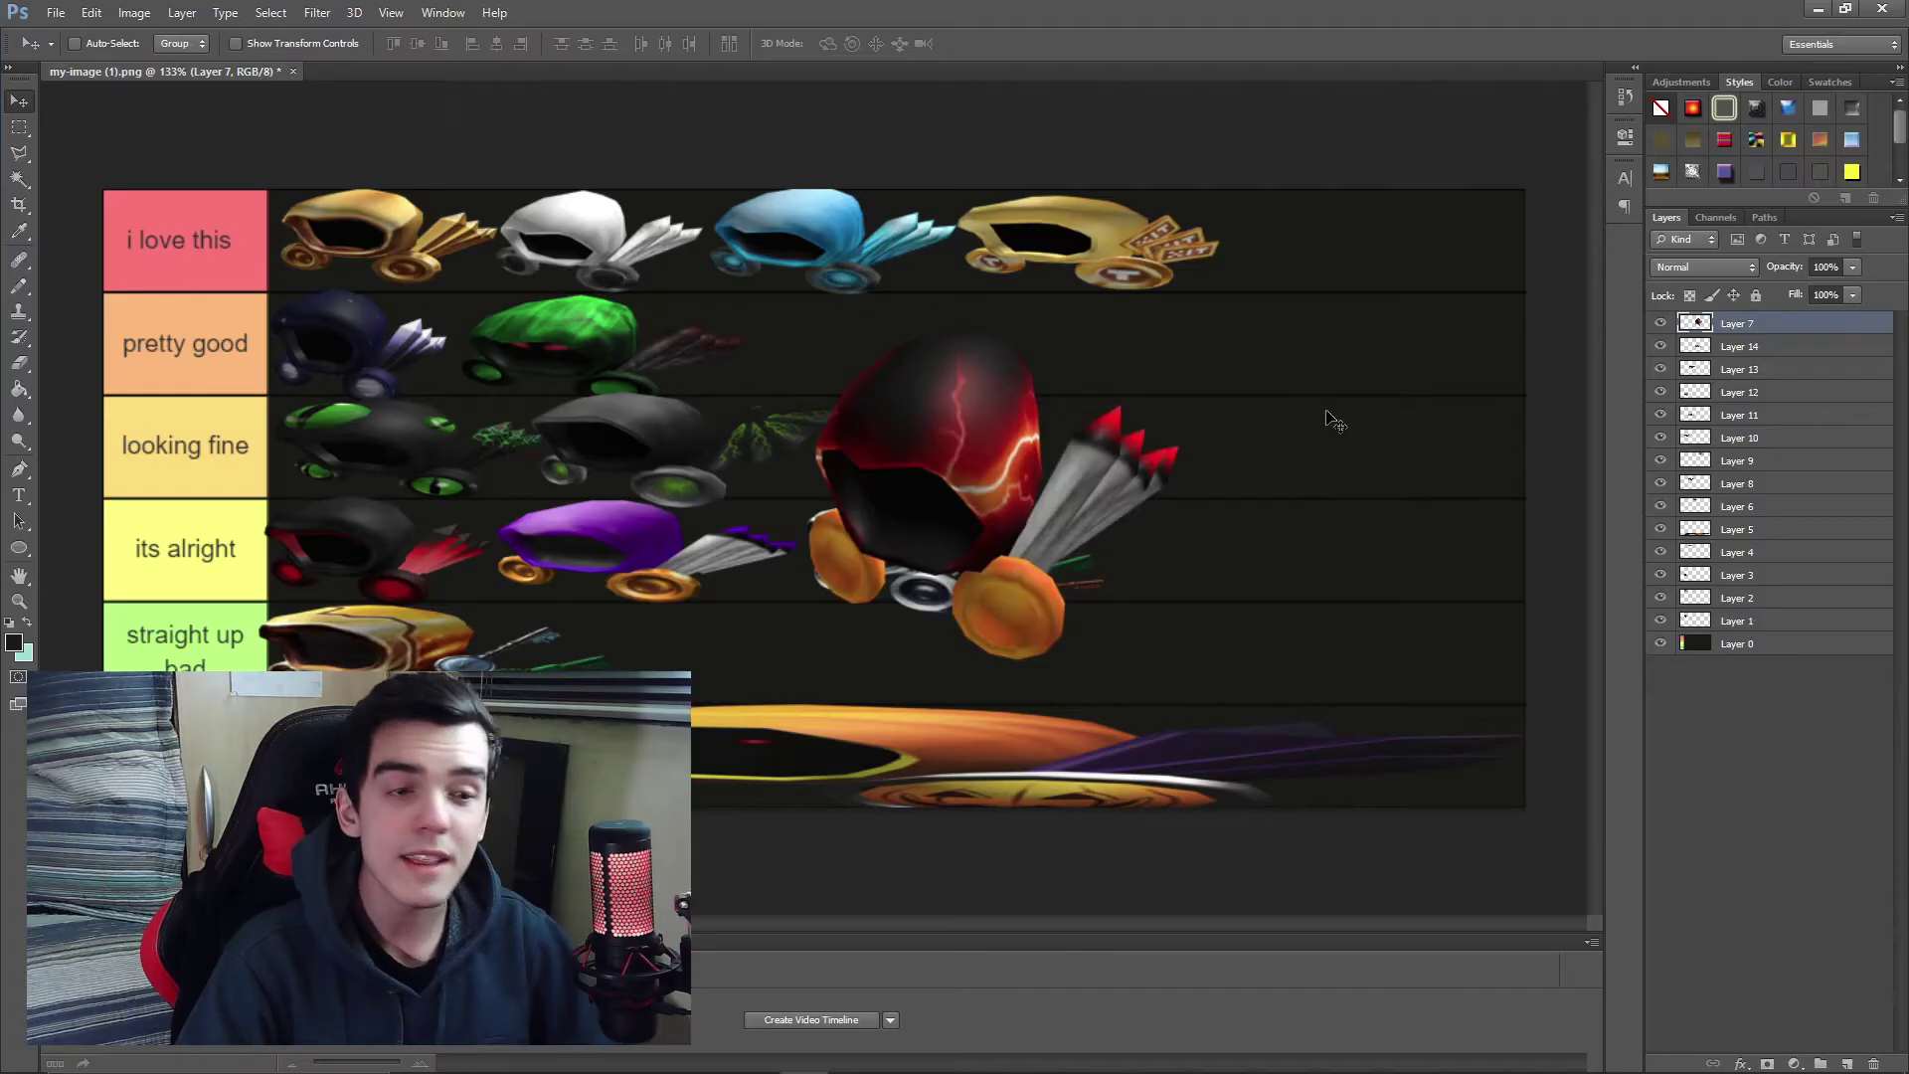
pyautogui.moveTo(1153, 454)
pyautogui.mouseDown()
pyautogui.moveTo(1172, 470)
pyautogui.moveTo(1075, 480)
pyautogui.moveTo(1173, 469)
pyautogui.mouseUp()
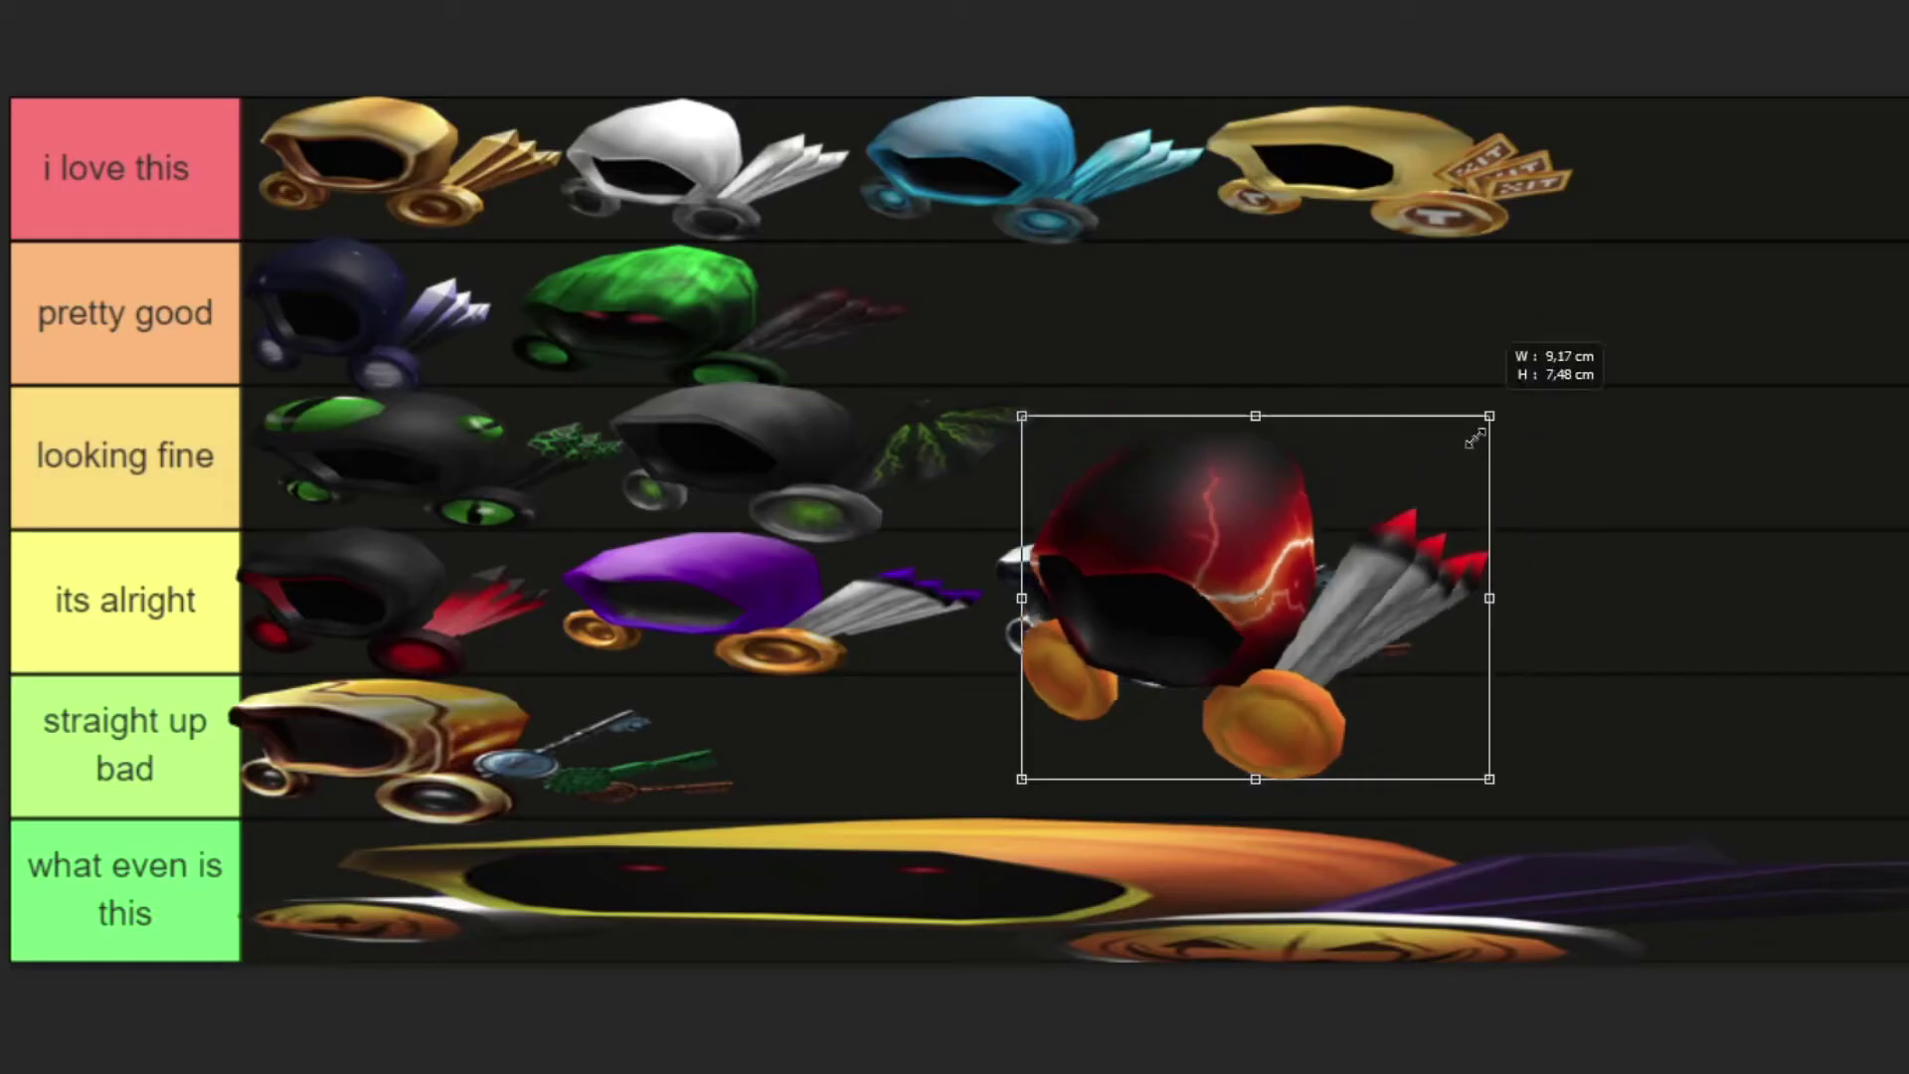
pyautogui.moveTo(1476, 437); pyautogui.dragTo(1504, 609)
pyautogui.moveTo(1479, 696); pyautogui.dragTo(1823, 541)
pyautogui.moveTo(1770, 629); pyautogui.dragTo(1772, 608)
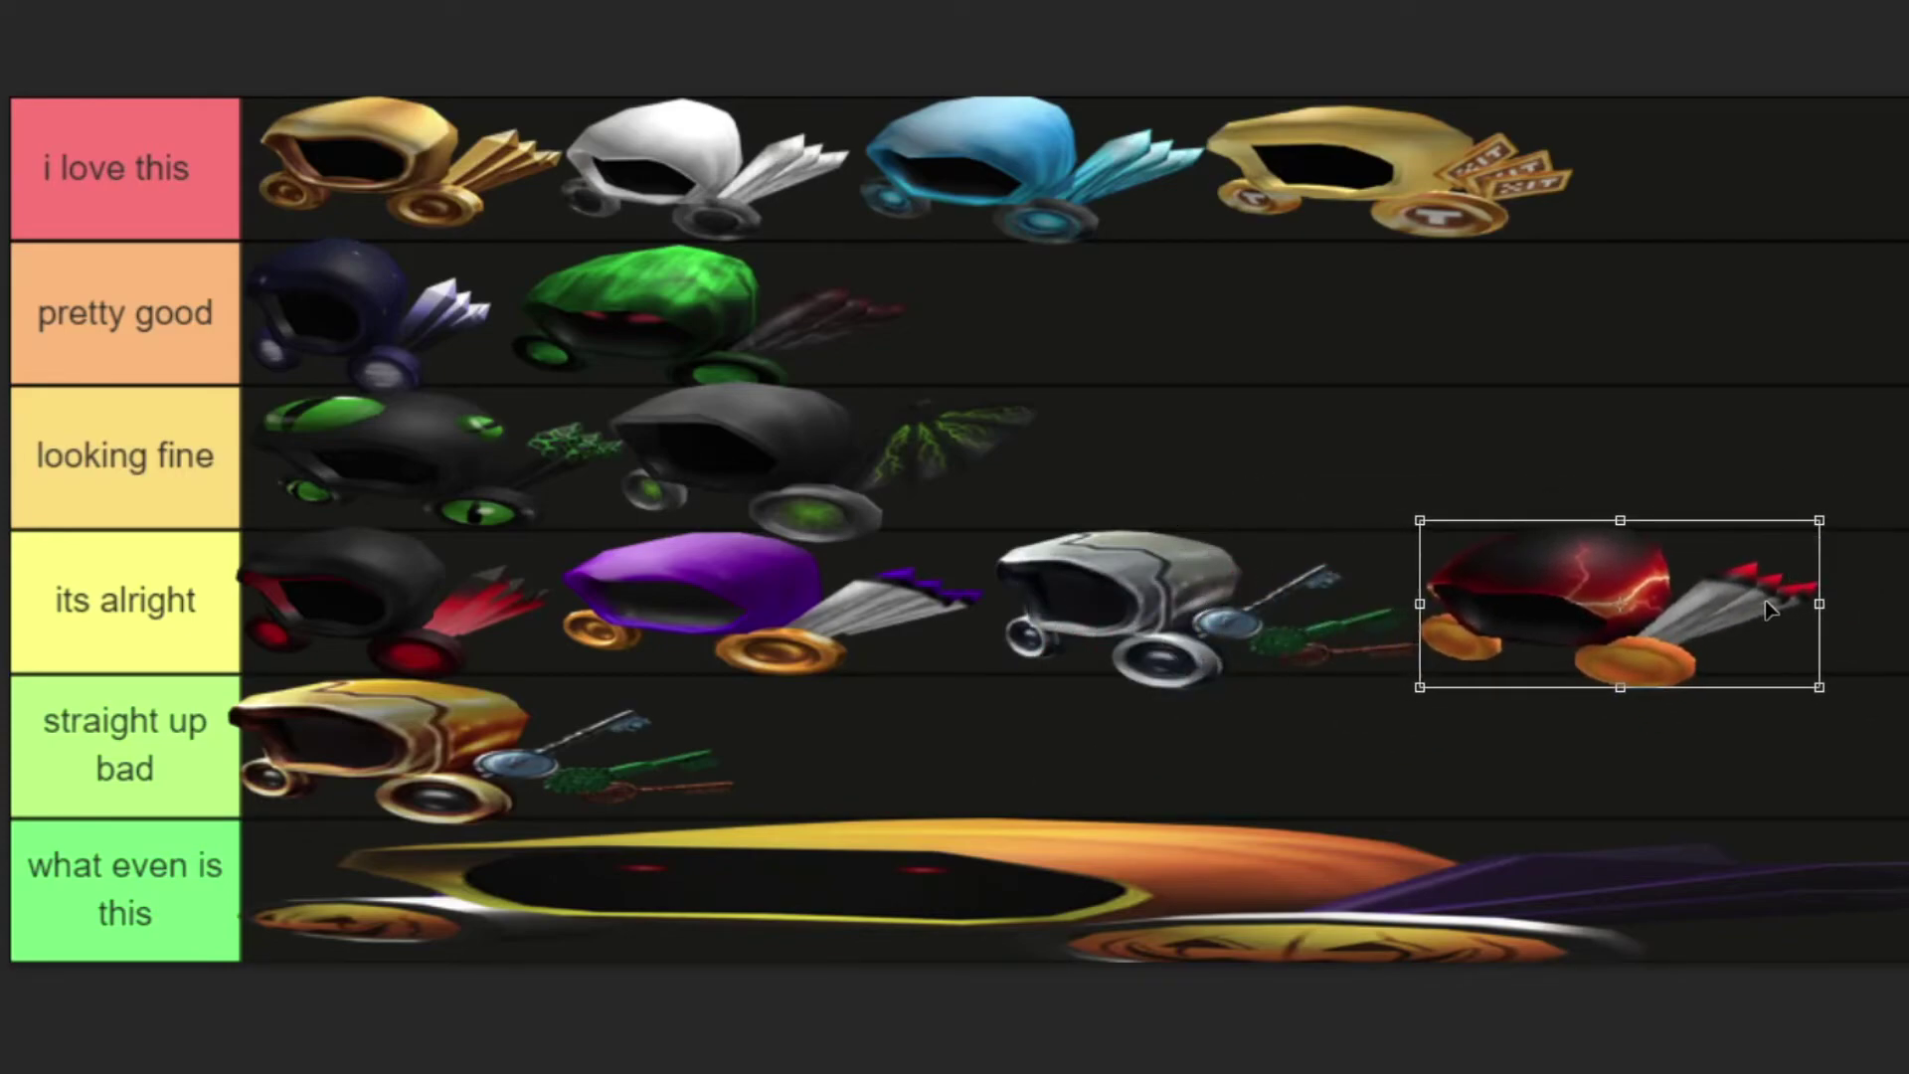